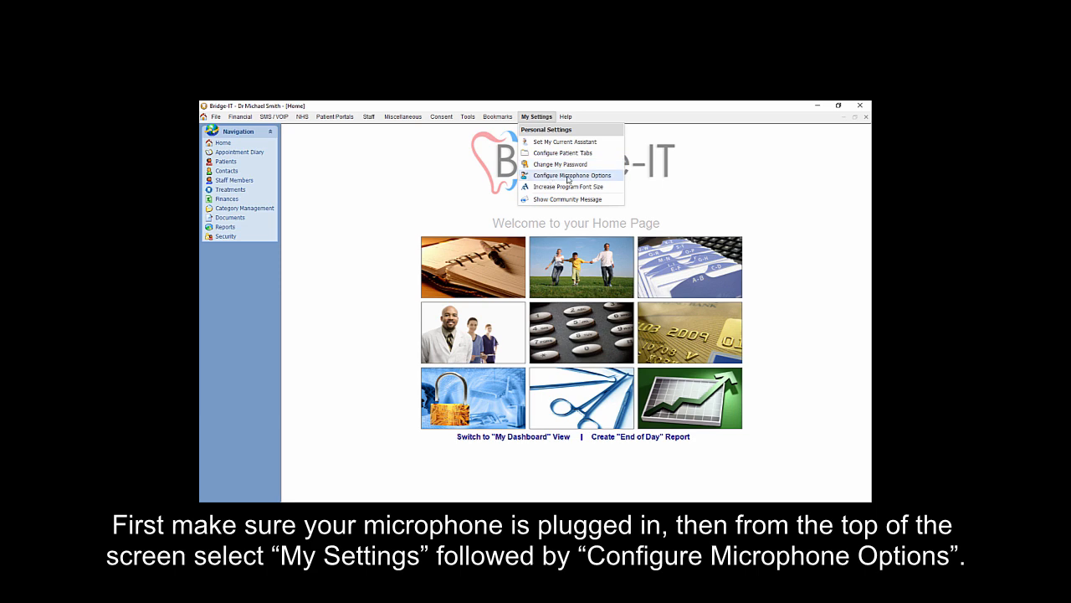
# - Open the microphone options and choose Desktop Microphone as the audio source
pyautogui.click(568, 176)
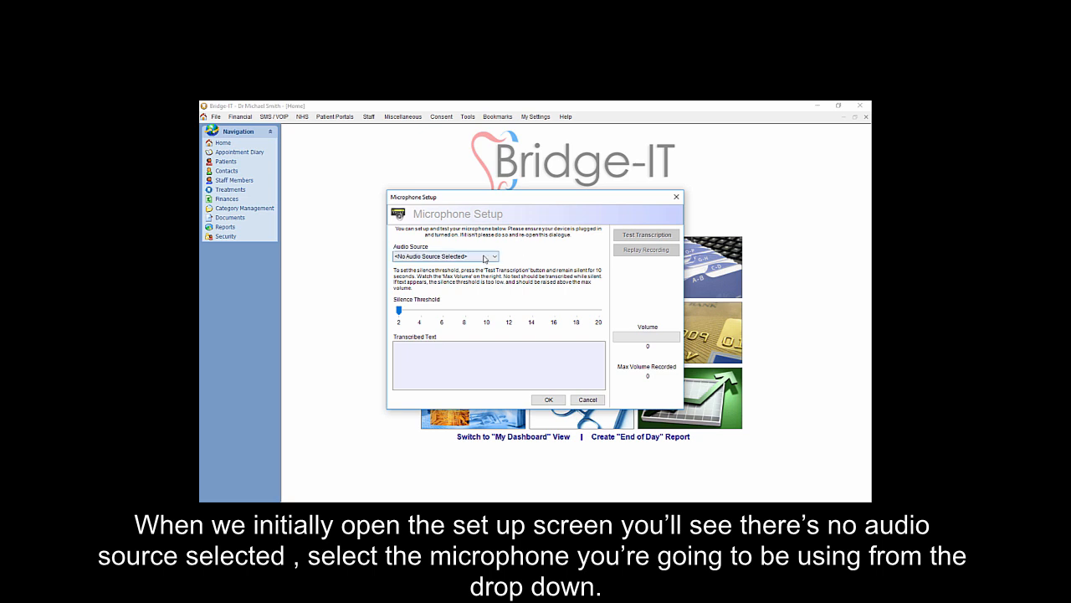
pyautogui.click(484, 257)
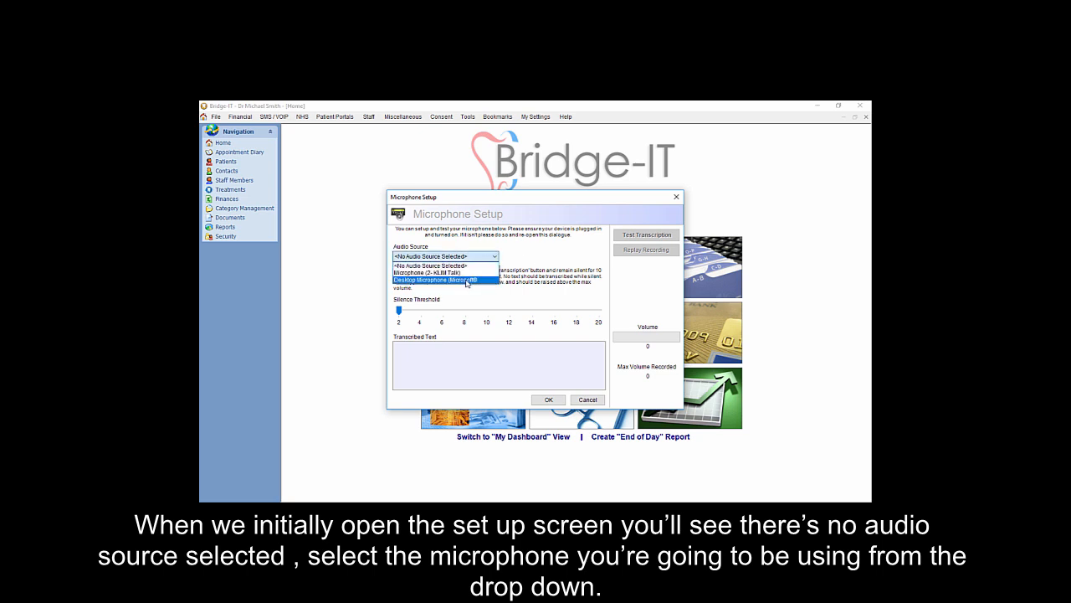
pyautogui.click(466, 281)
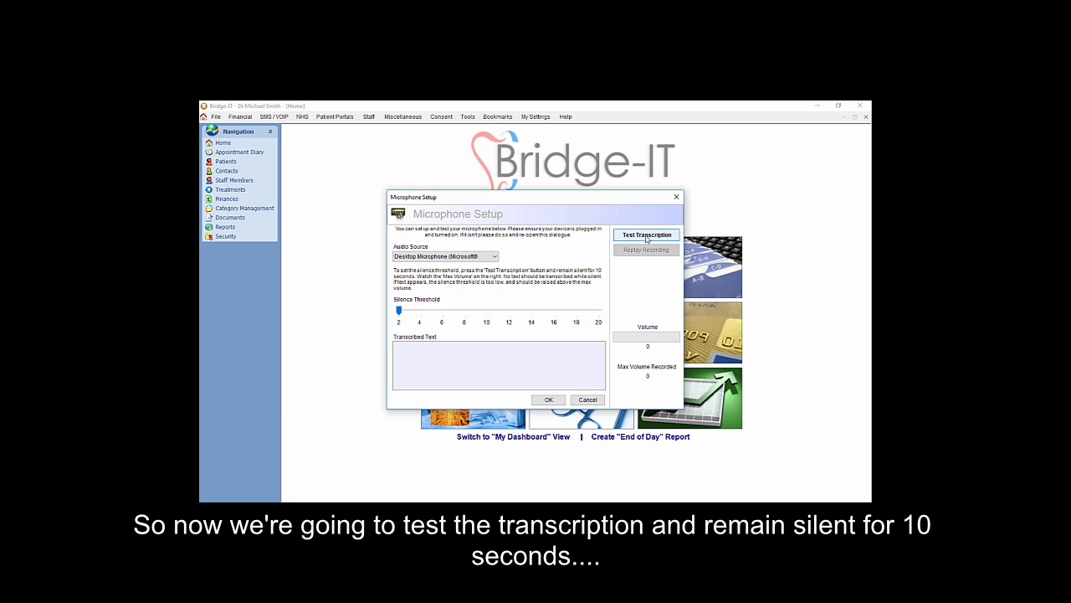
# - Run a transcription test in silence, stop it, and set the silence threshold to 8
pyautogui.click(646, 236)
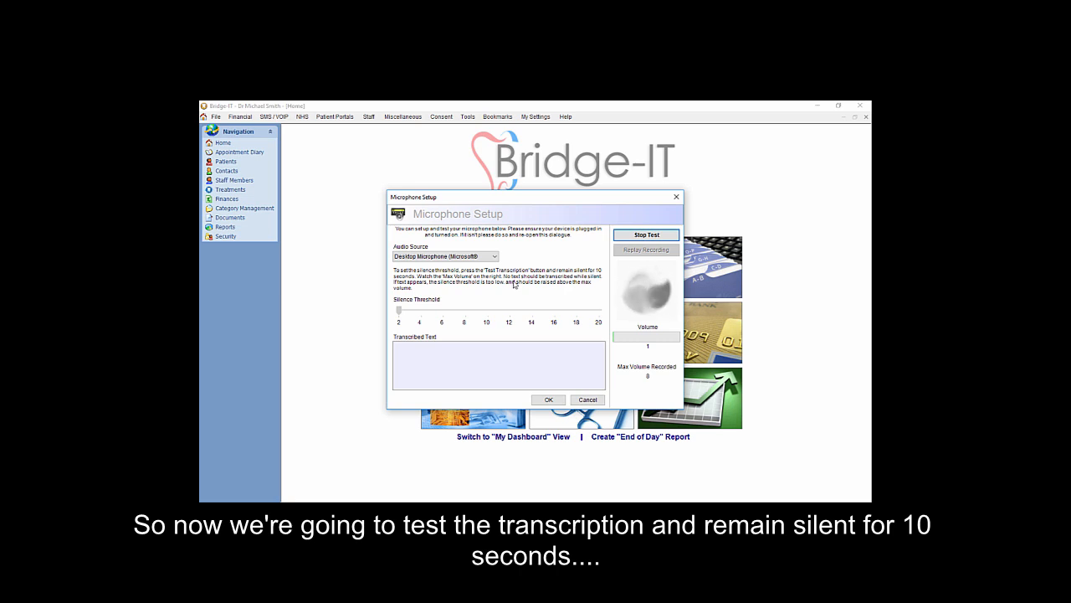
pyautogui.click(646, 239)
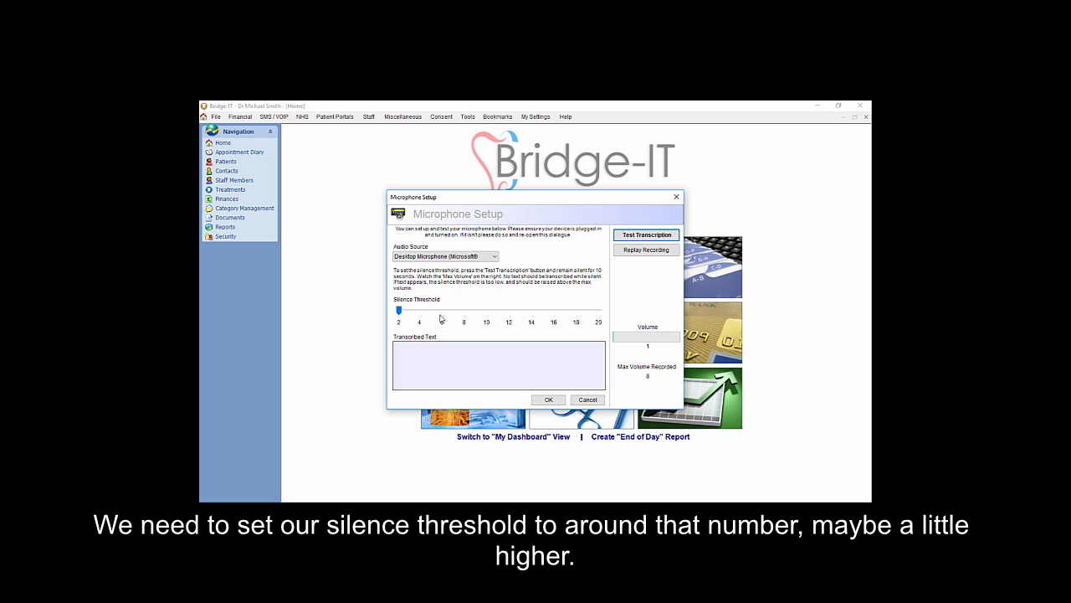
pyautogui.click(401, 314)
pyautogui.moveTo(400, 315); pyautogui.dragTo(468, 317)
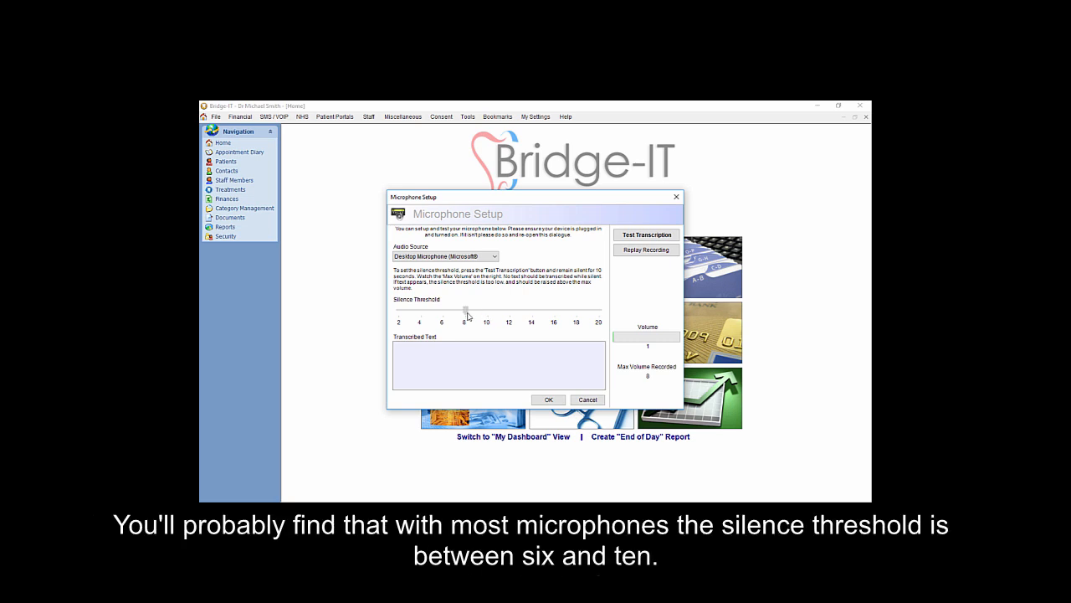
pyautogui.moveTo(468, 317)
pyautogui.mouseDown()
pyautogui.moveTo(443, 316)
pyautogui.moveTo(491, 315)
pyautogui.moveTo(425, 317)
pyautogui.moveTo(465, 314)
pyautogui.mouseUp()
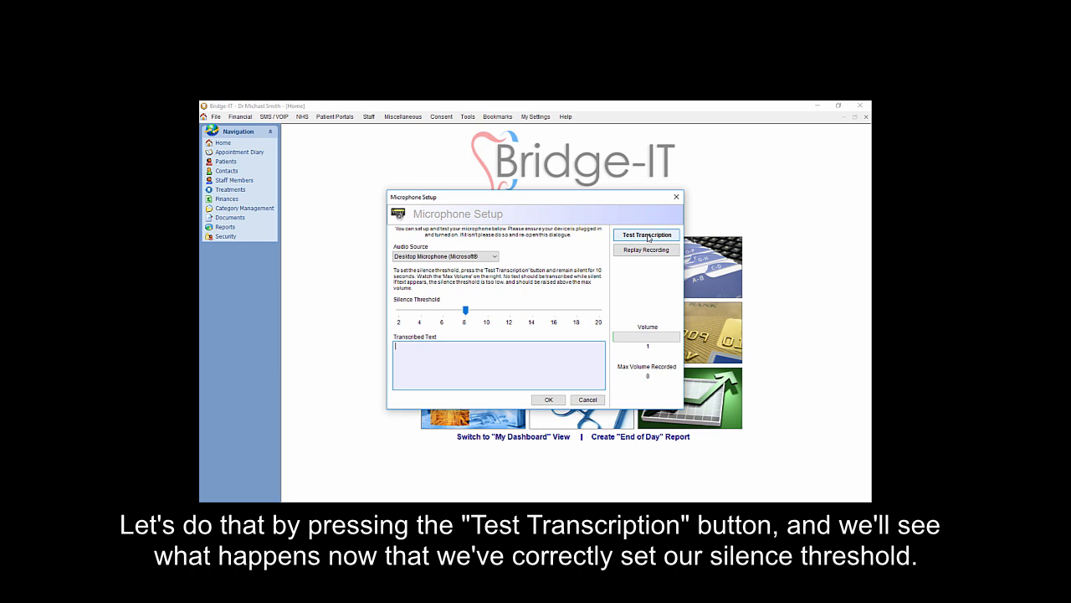
# - Run a spoken transcription test, stop it, and save the microphone setup
pyautogui.click(648, 235)
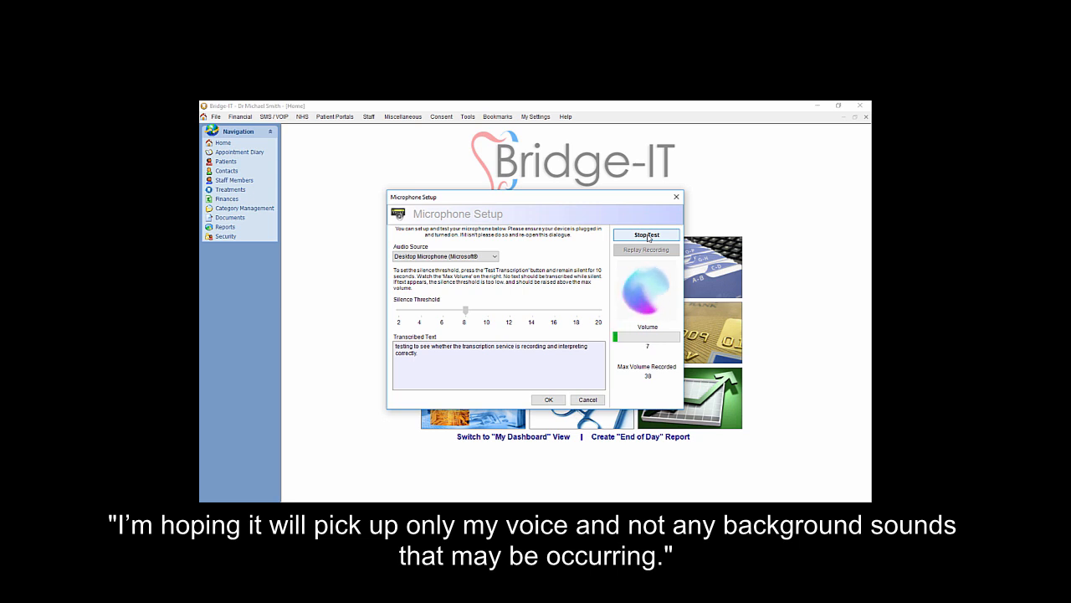
pyautogui.click(652, 239)
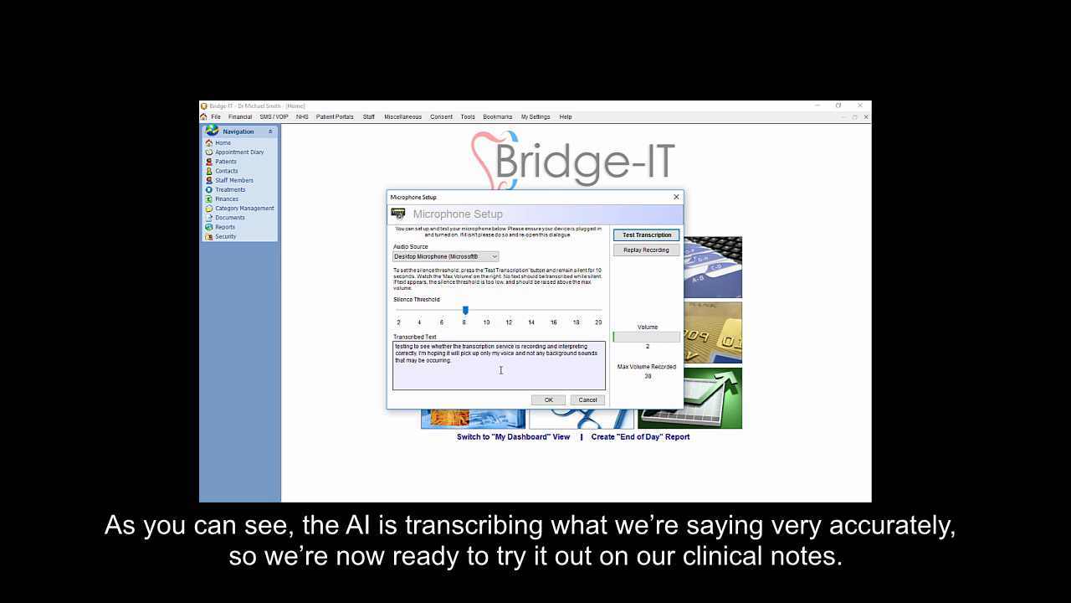
pyautogui.click(549, 401)
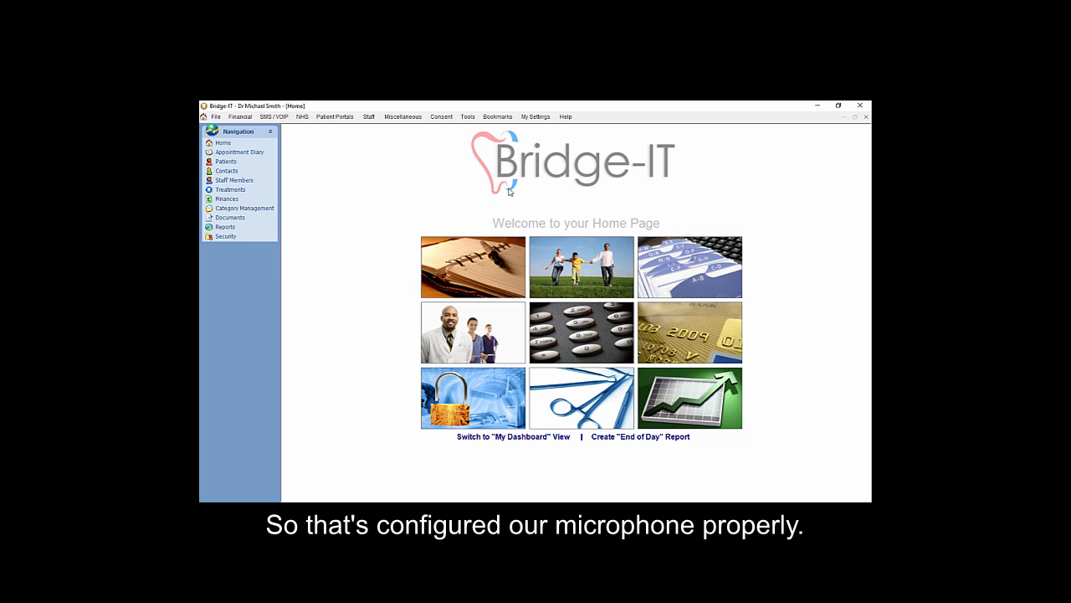
# - Open the dental charting of the fifth patient in the patient list and select the Examination treatment
pyautogui.click(569, 266)
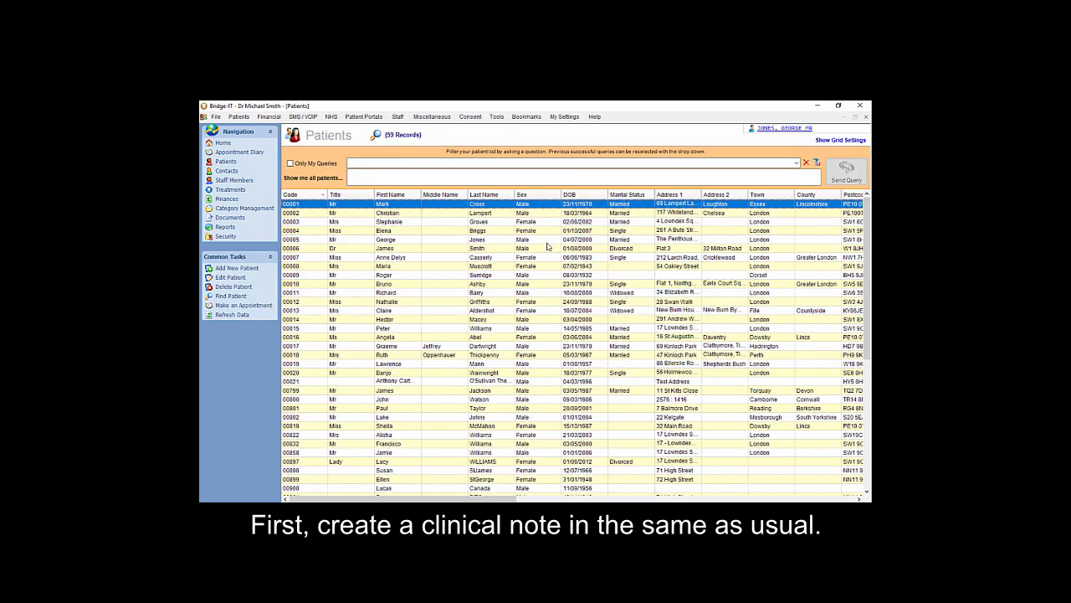
pyautogui.click(498, 241)
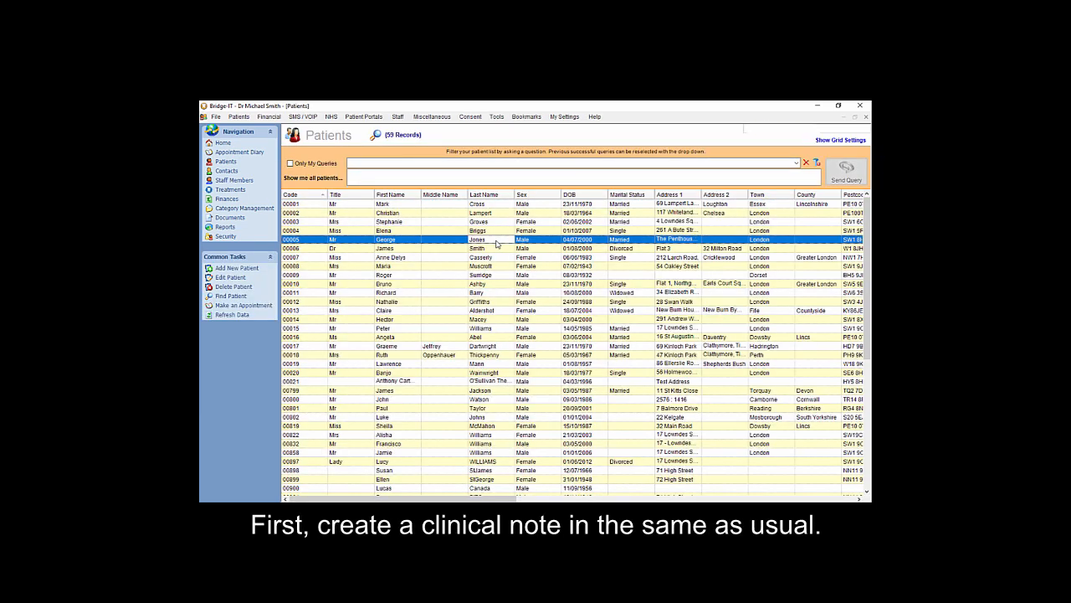
pyautogui.doubleClick(498, 241)
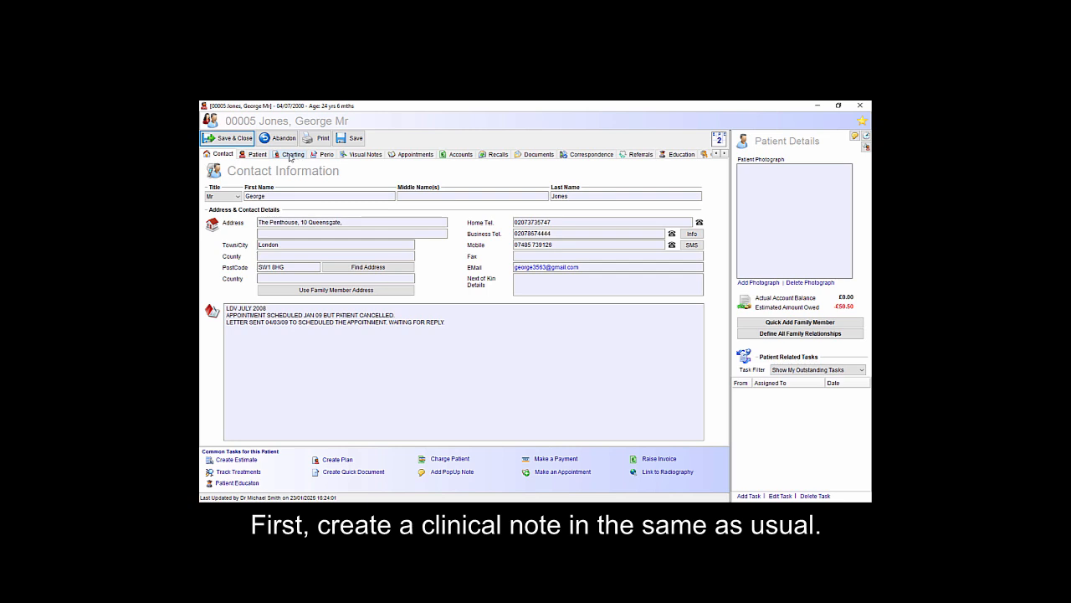
pyautogui.click(290, 155)
pyautogui.click(461, 341)
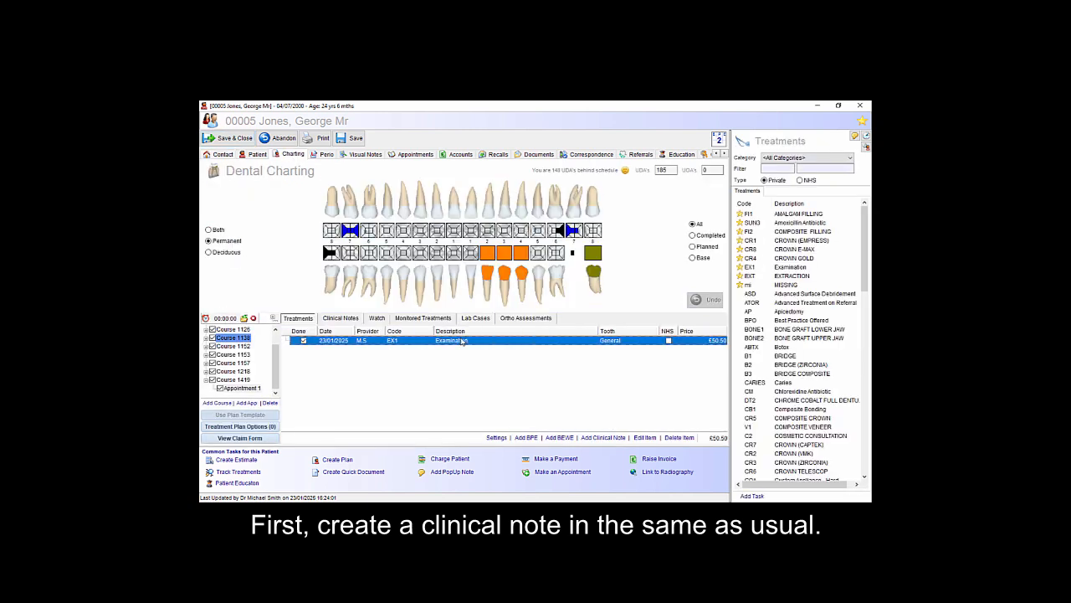
# - Add a clinical note and start a new transcription template from it
pyautogui.click(603, 438)
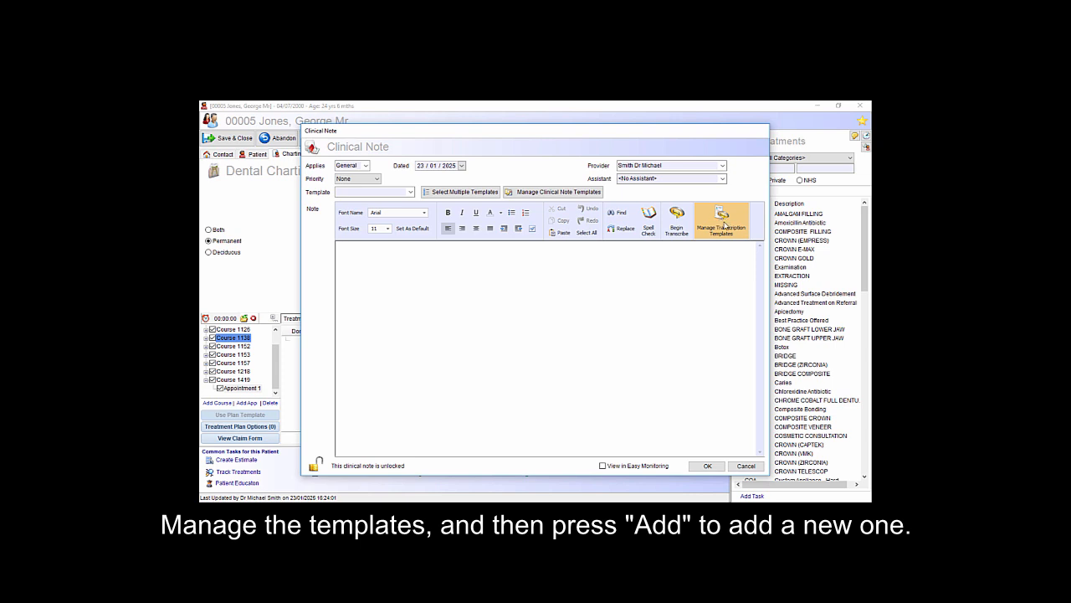
pyautogui.click(723, 224)
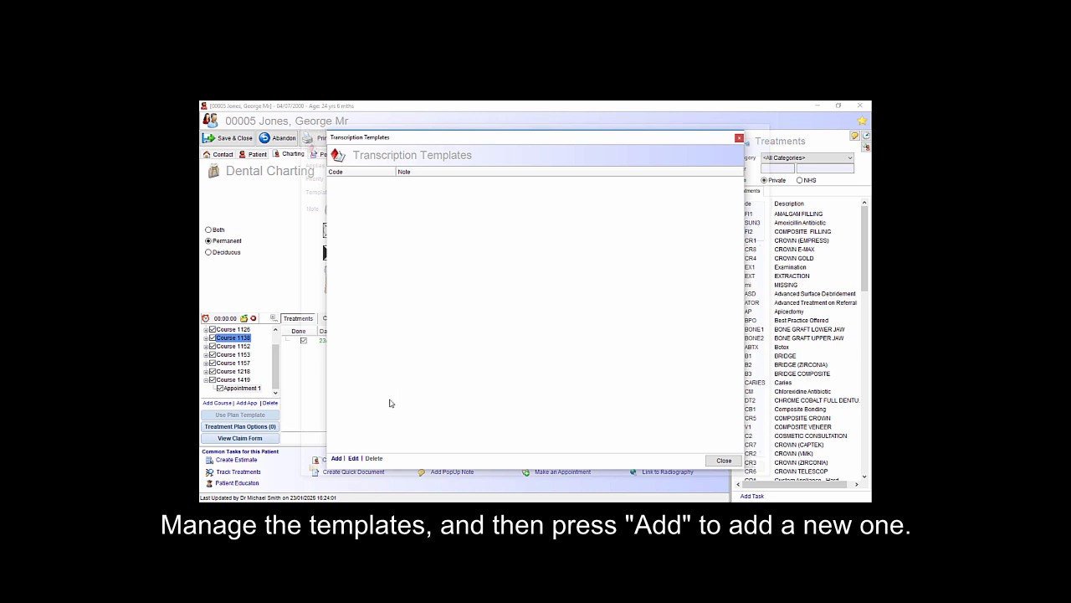
pyautogui.click(336, 459)
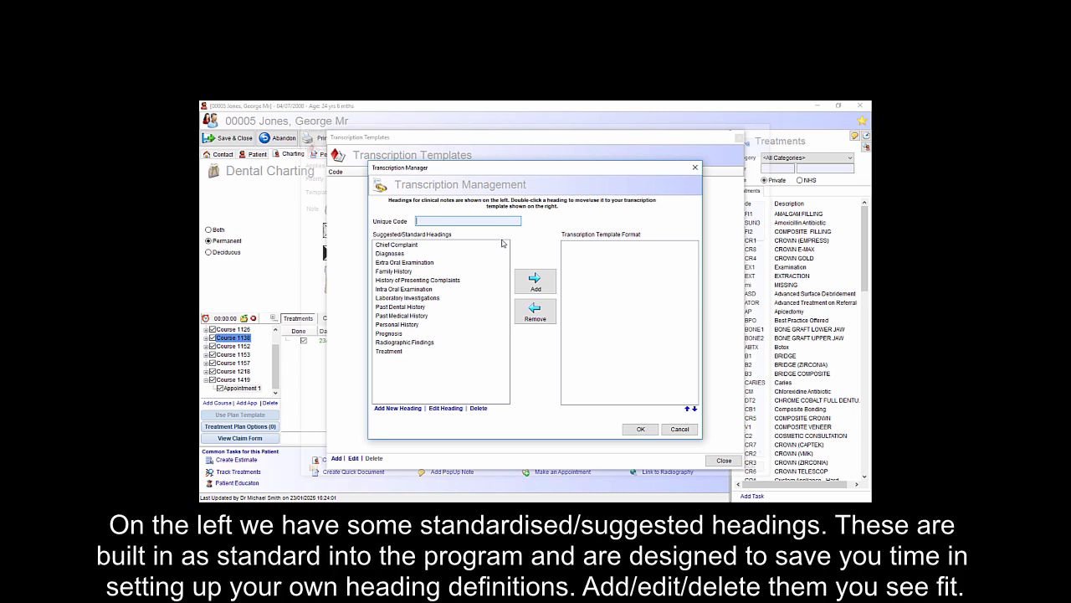
# - Review the AI instructions of the Chief Complaint heading and close them without edits
pyautogui.click(430, 246)
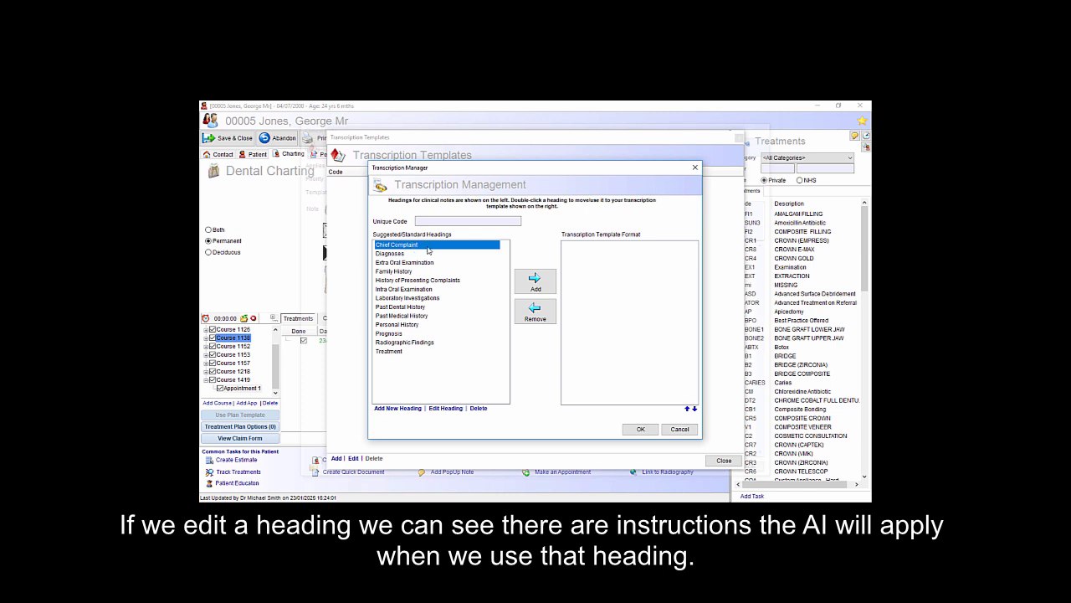
pyautogui.click(426, 252)
pyautogui.click(425, 246)
pyautogui.click(446, 409)
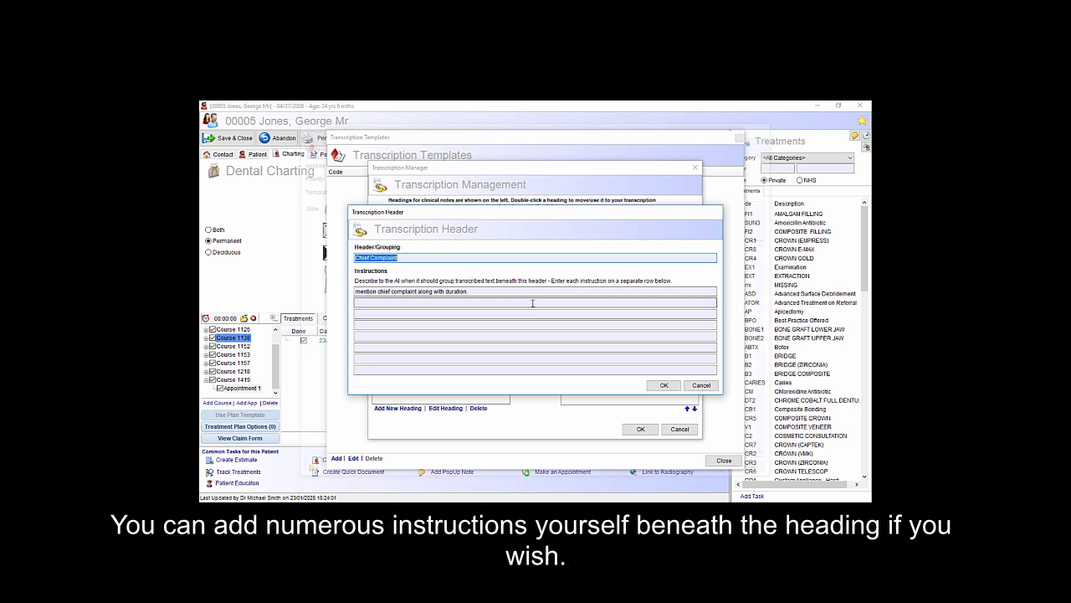
pyautogui.click(664, 385)
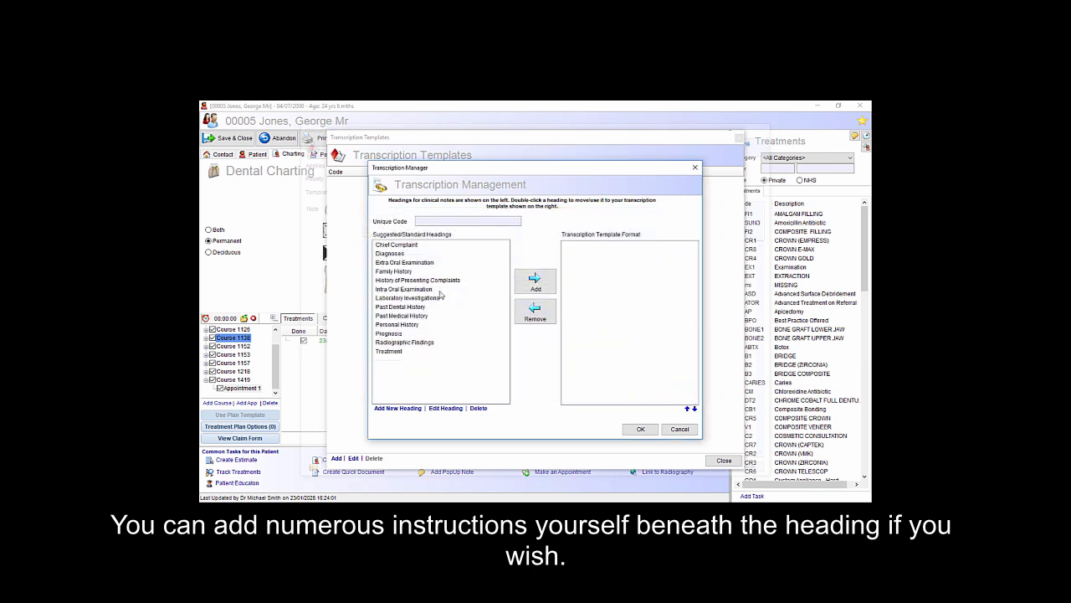
pyautogui.doubleClick(416, 254)
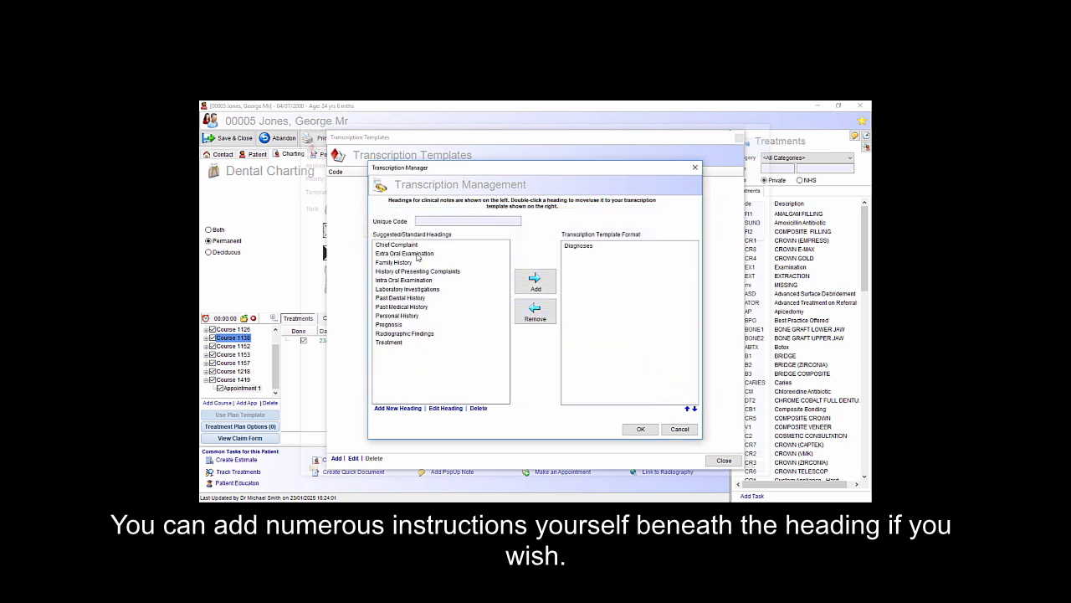
pyautogui.click(591, 246)
pyautogui.click(535, 311)
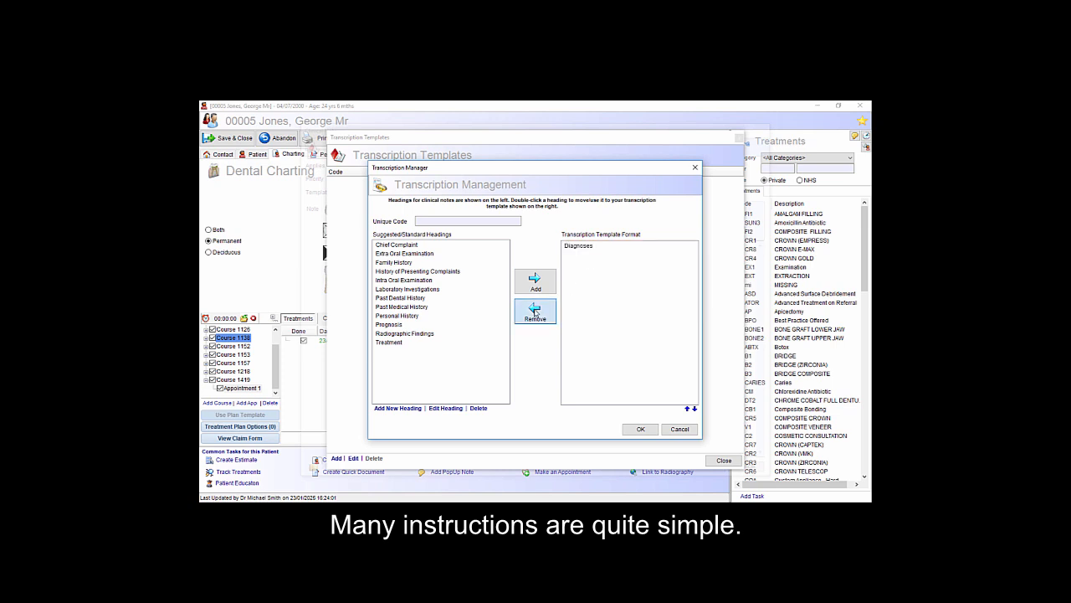
# - Review the AI instructions of the Diagnoses heading and close them without edits
pyautogui.click(401, 255)
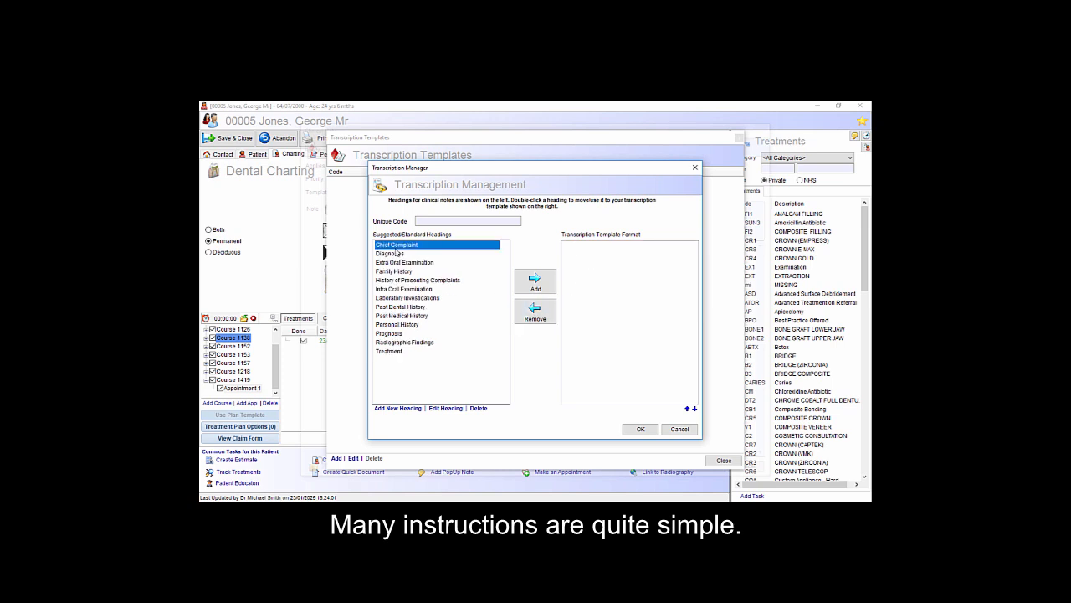
pyautogui.click(445, 407)
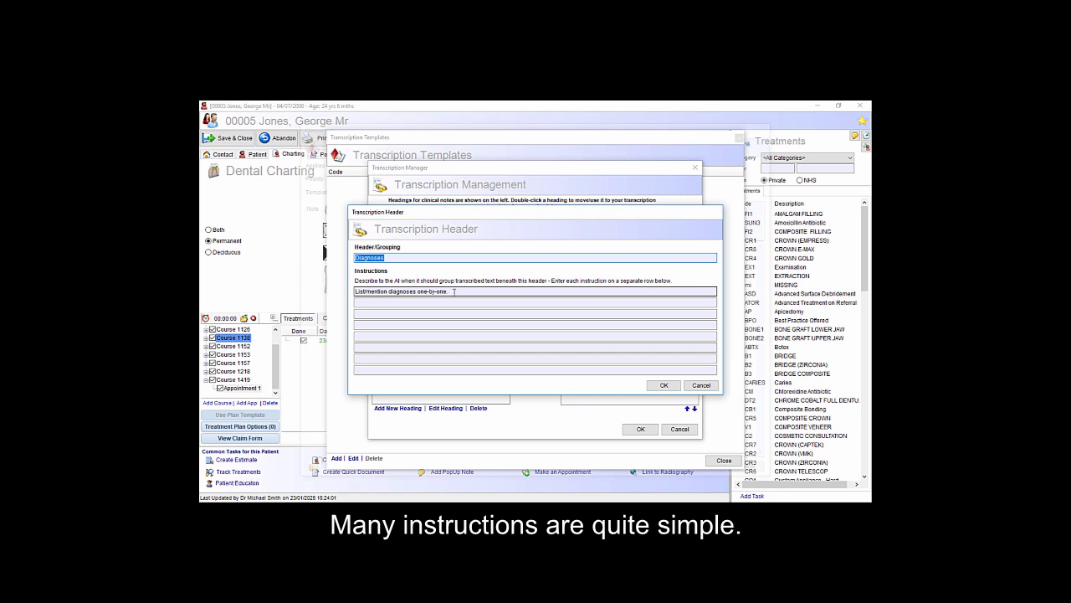
pyautogui.click(664, 386)
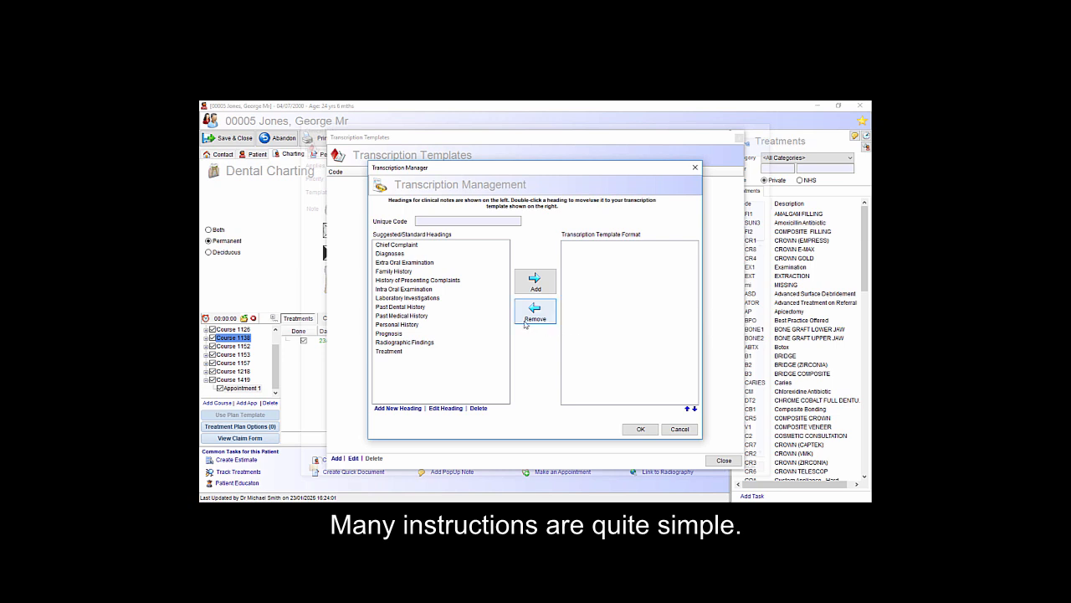
# - Review the AI instructions of the Intra Oral Examination heading and close them without edits
pyautogui.click(420, 289)
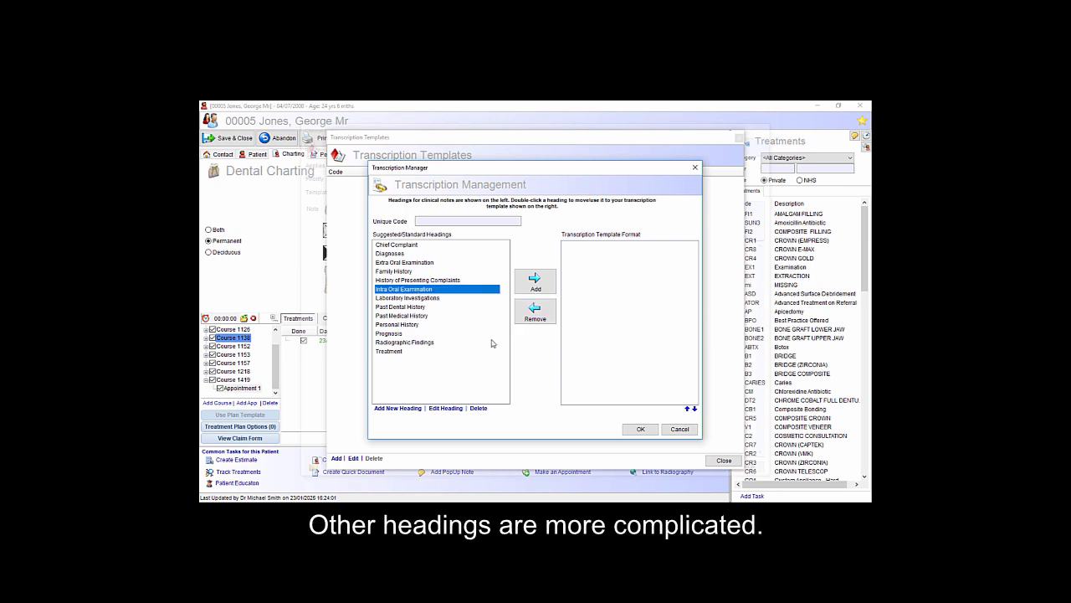
pyautogui.click(446, 409)
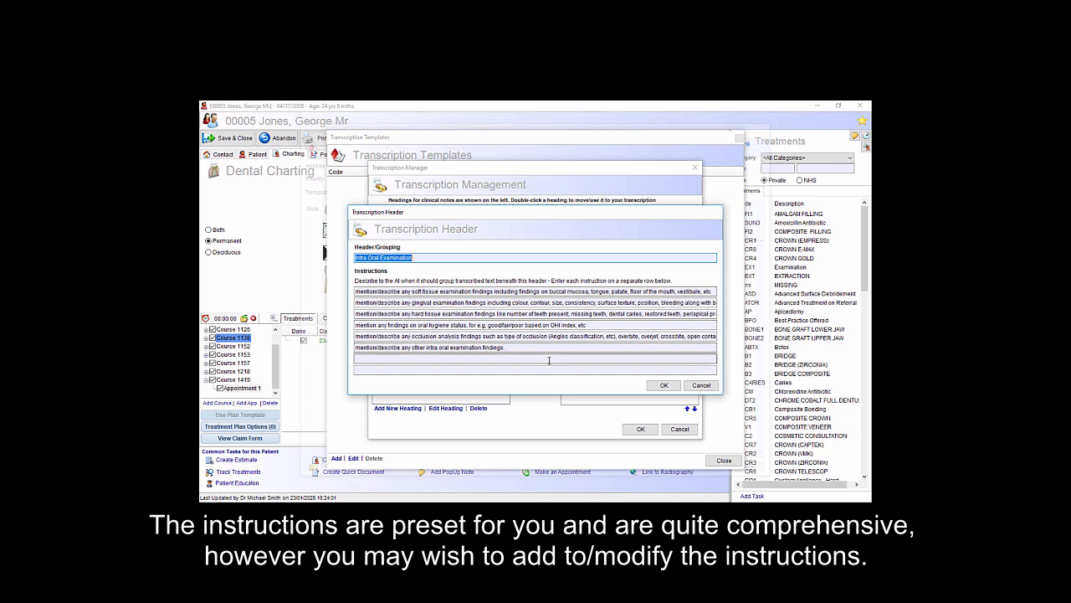
pyautogui.click(663, 386)
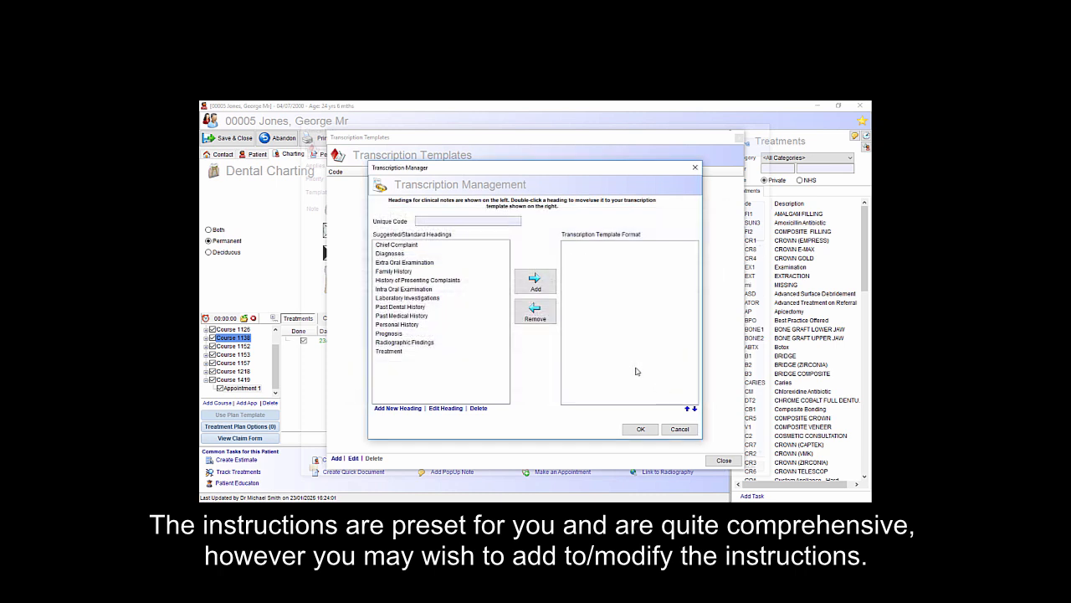
# - Review the AI instructions of the Treatment heading and close them without edits
pyautogui.click(435, 325)
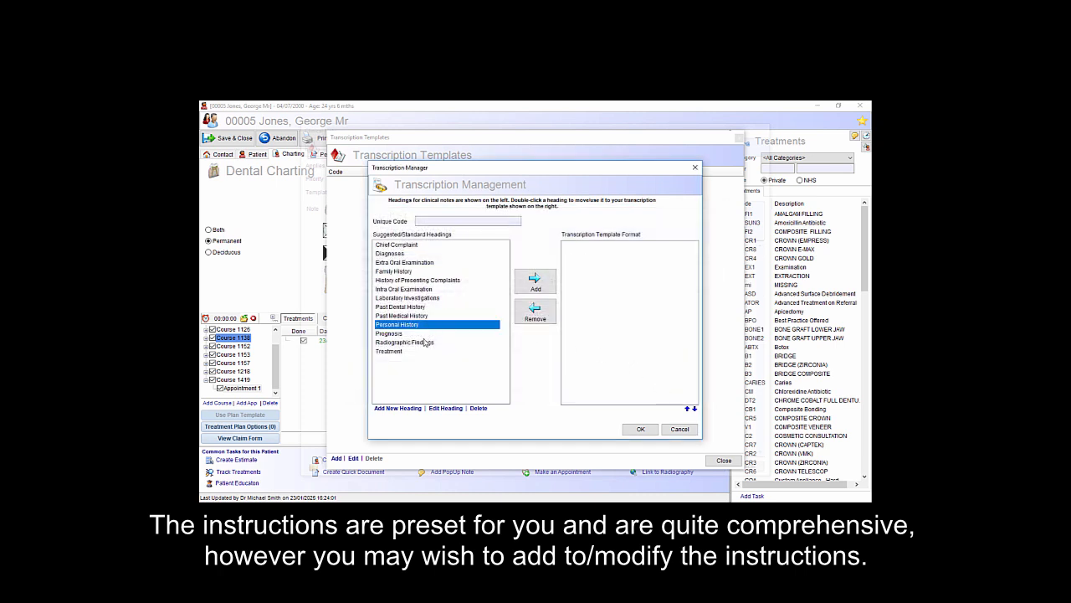
pyautogui.click(424, 342)
pyautogui.click(426, 352)
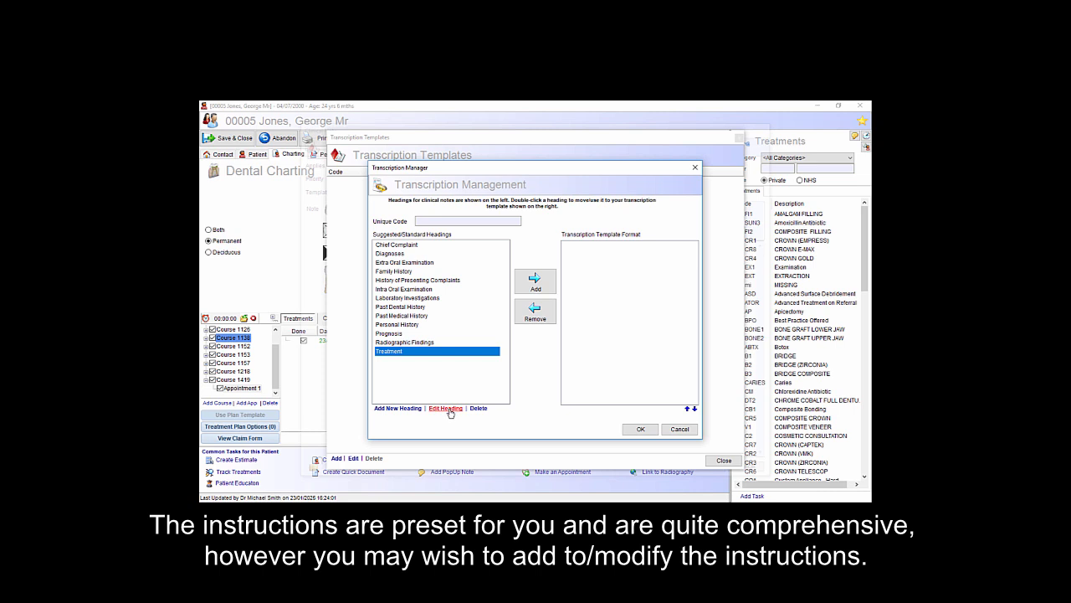
pyautogui.click(446, 408)
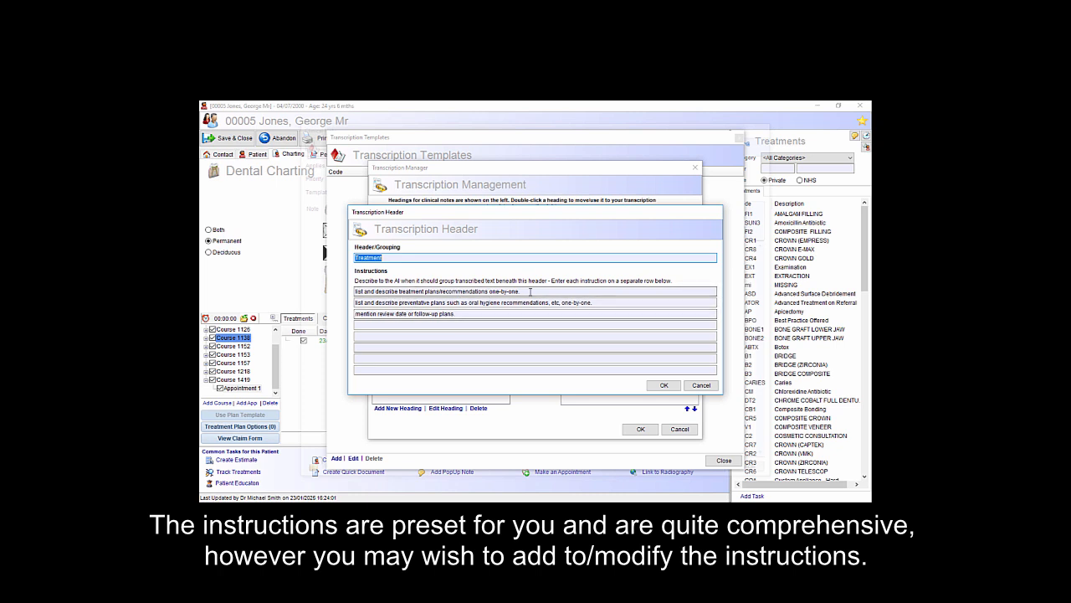
pyautogui.click(665, 386)
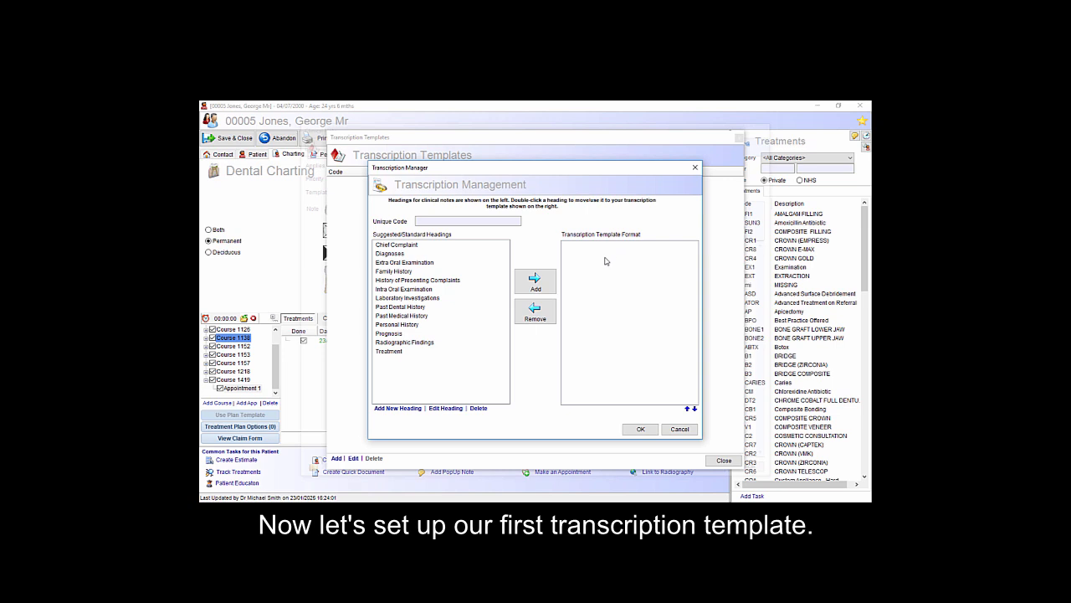
# - Set the new transcription template's unique code to STANDARD
pyautogui.click(515, 221)
pyautogui.write('STA')
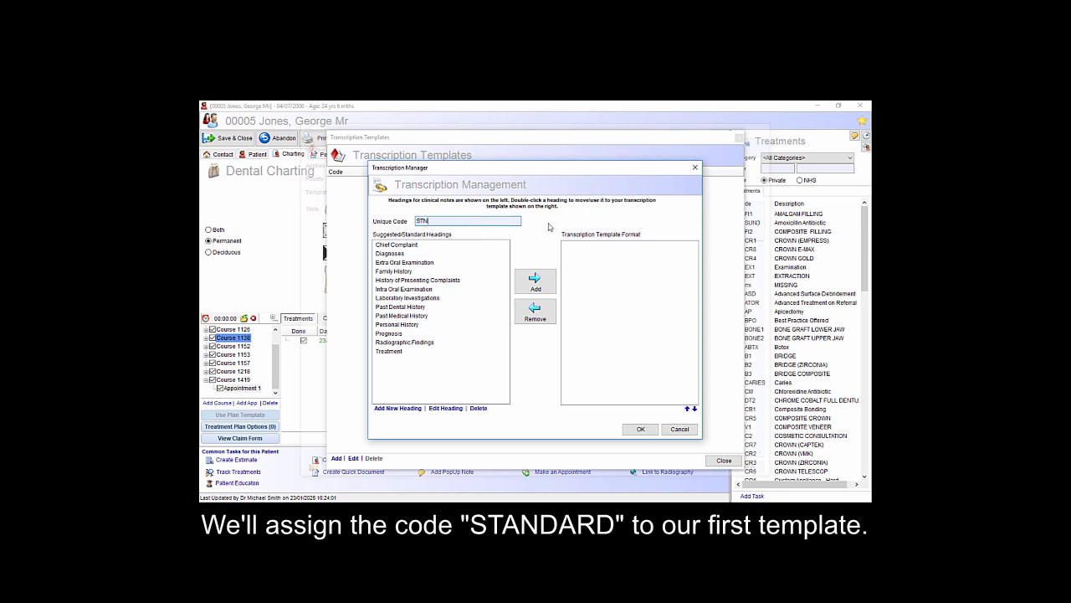
pyautogui.write('NDARD')
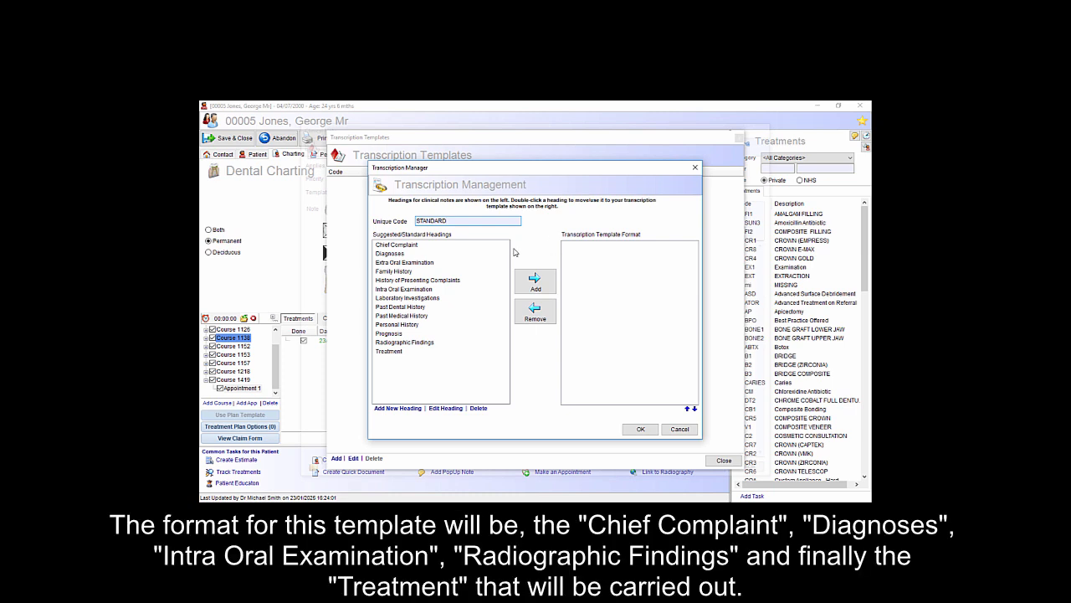
# - Add the headings Chief Complaint, Diagnoses, Intra Oral Examination, Radiographic Findings and Treatment to the STANDARD template format, in that order
pyautogui.doubleClick(427, 246)
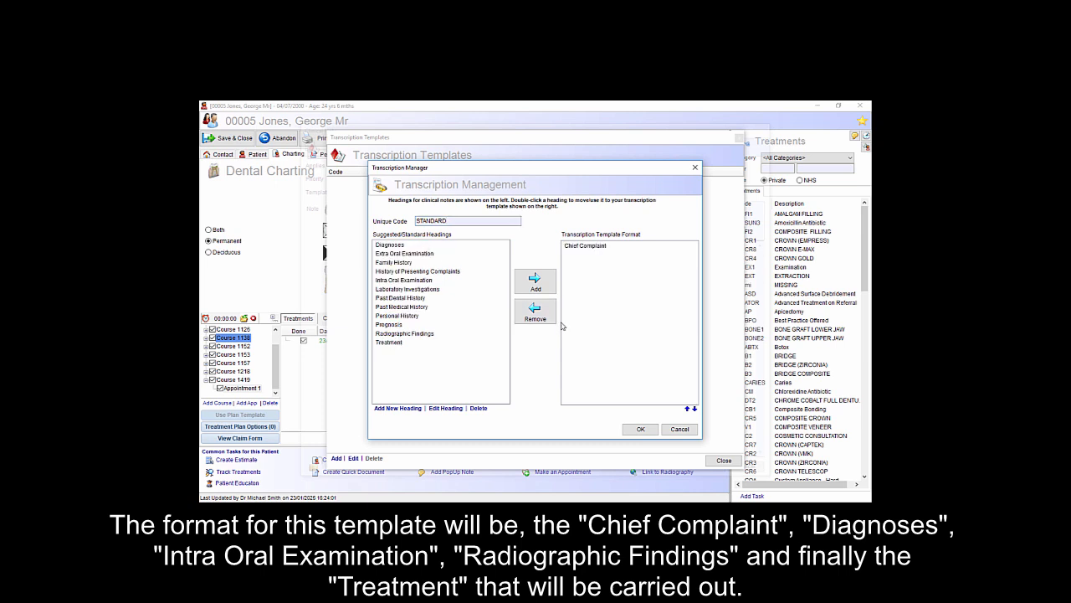
pyautogui.doubleClick(408, 246)
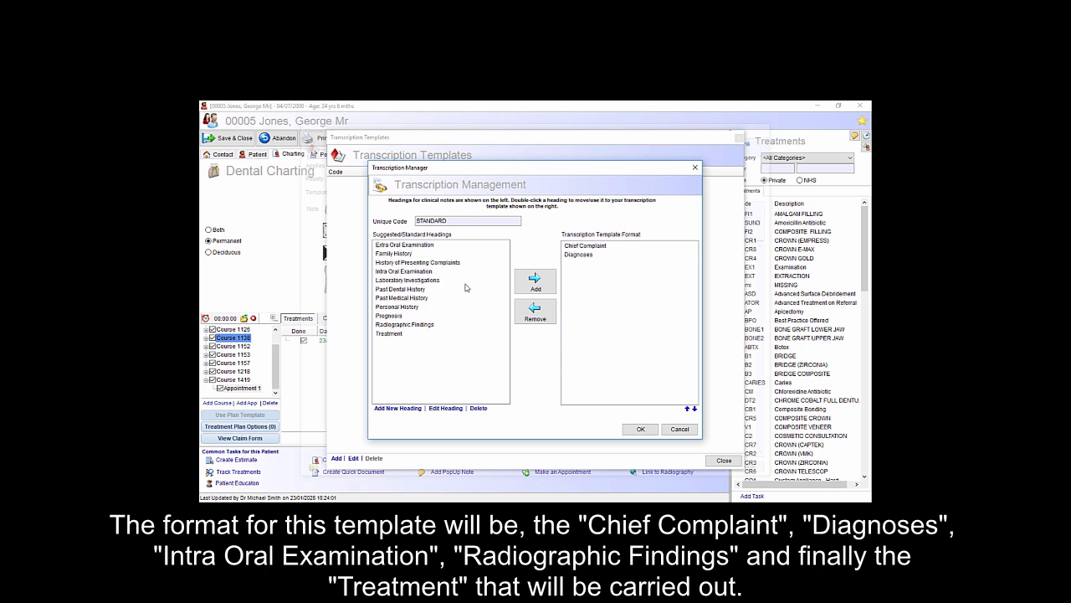
pyautogui.doubleClick(410, 272)
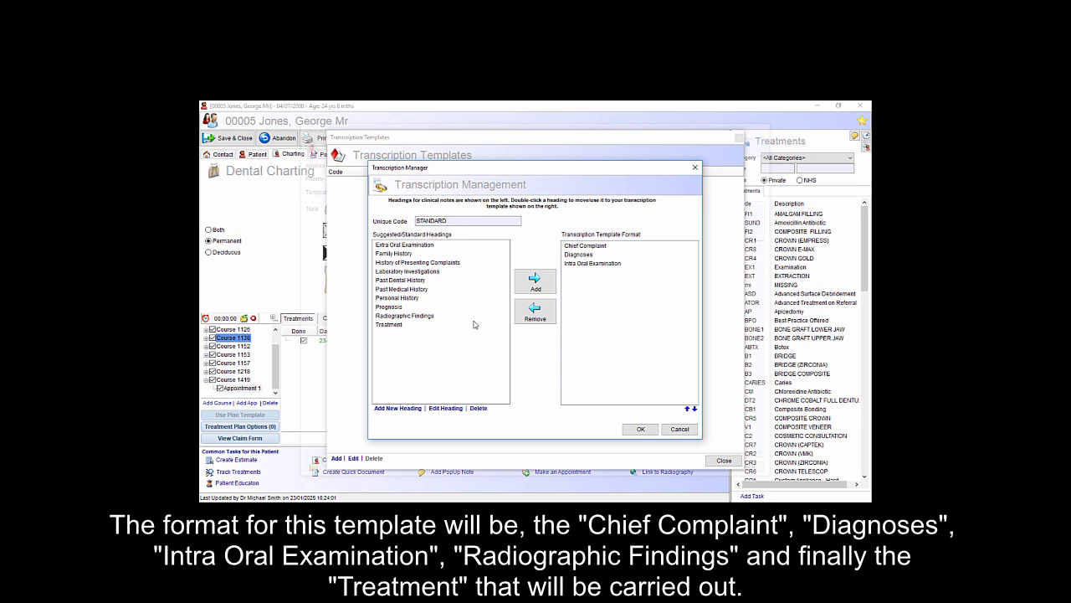
pyautogui.doubleClick(409, 317)
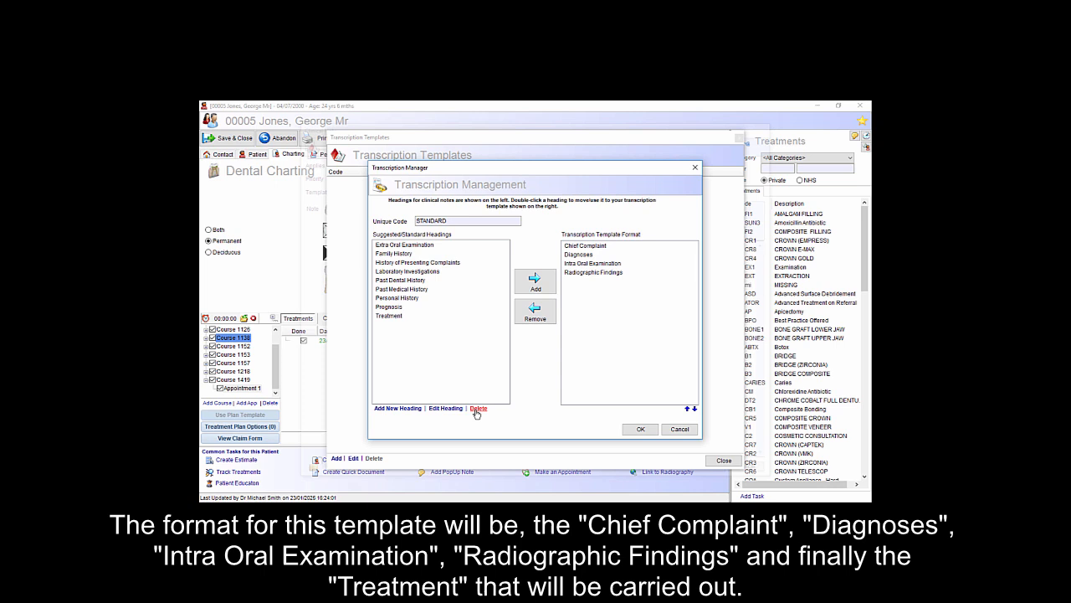
pyautogui.doubleClick(397, 317)
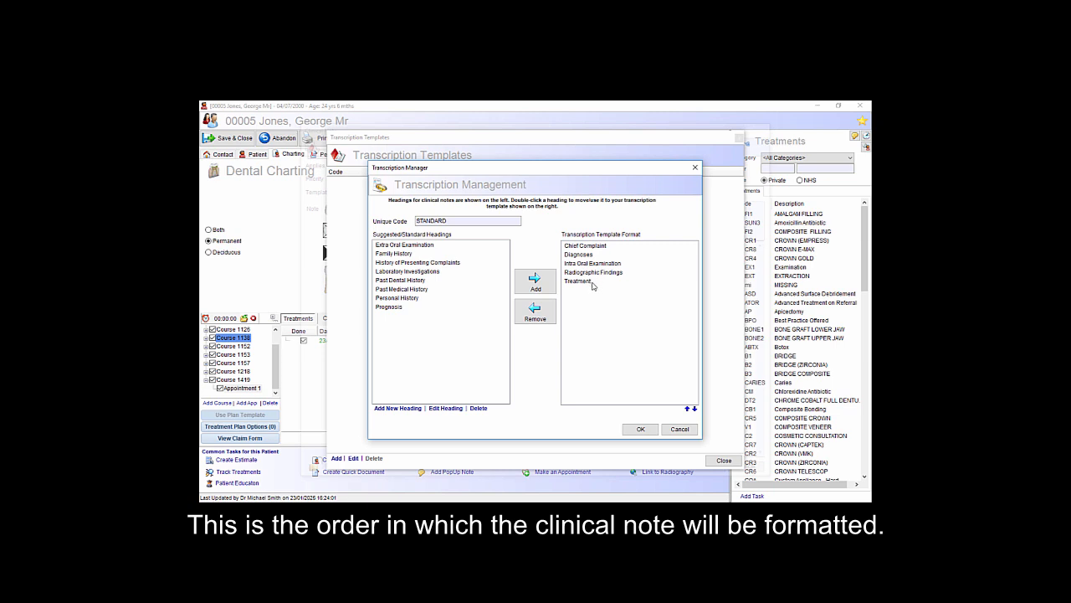
# - Add the Prognosis heading between Radiographic Findings and Treatment, then save the template and close the template list
pyautogui.click(395, 308)
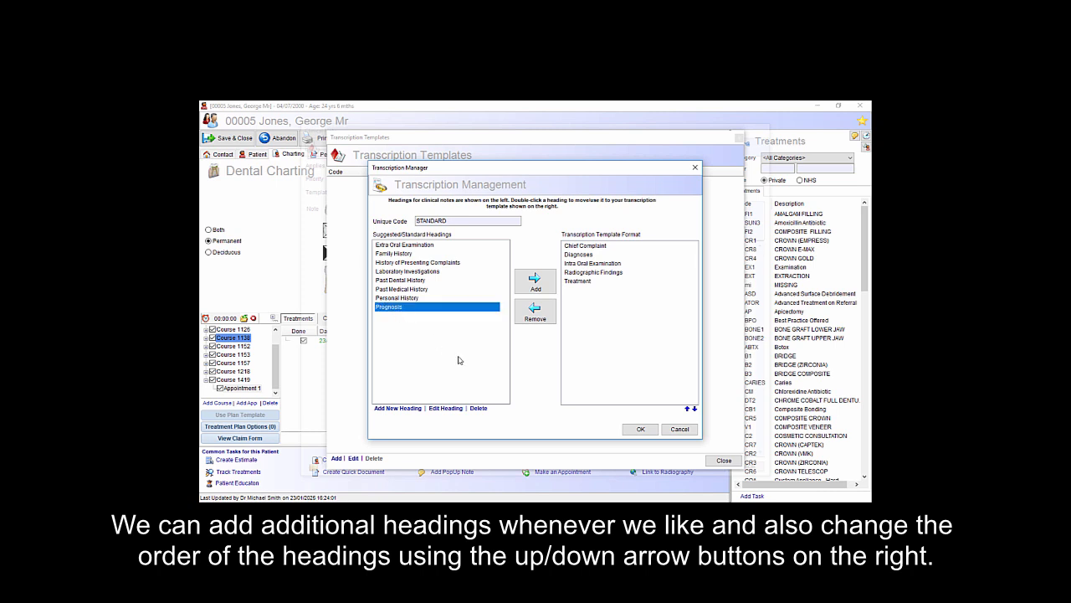
pyautogui.click(535, 283)
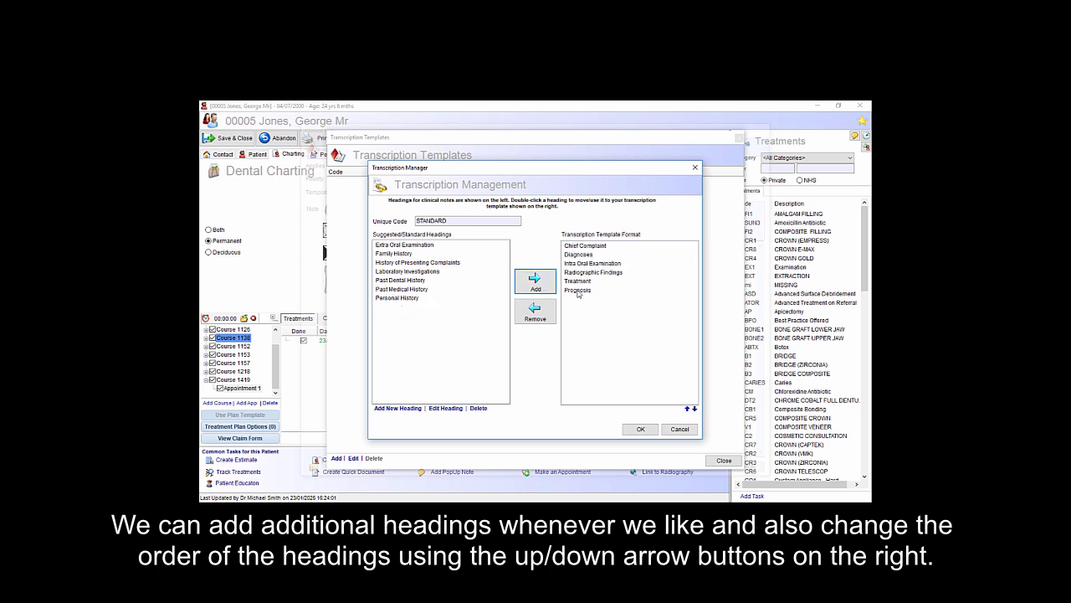
pyautogui.click(579, 293)
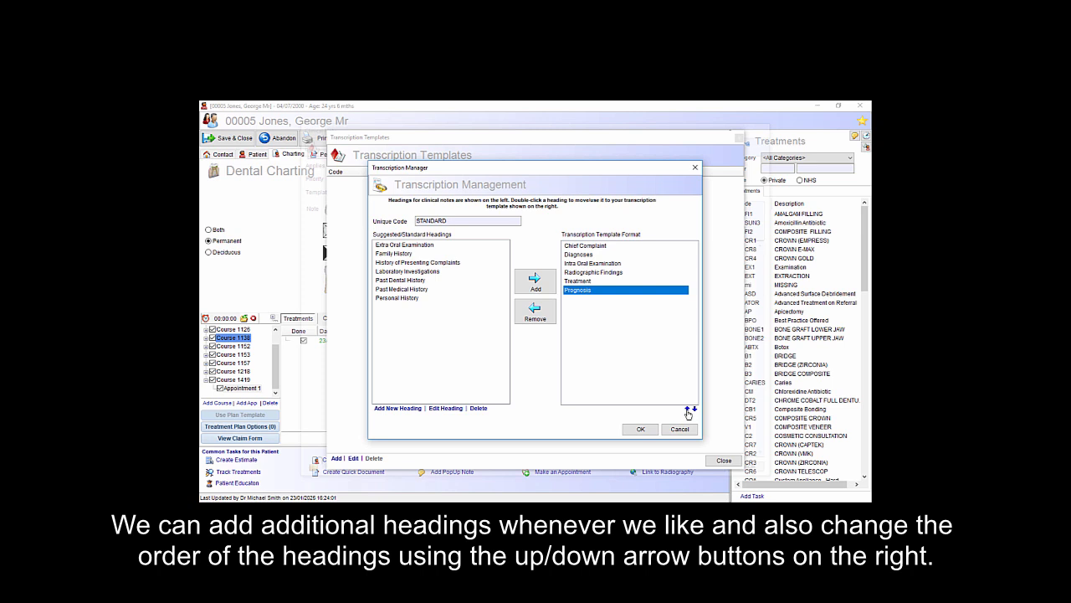
pyautogui.click(687, 409)
pyautogui.click(687, 409)
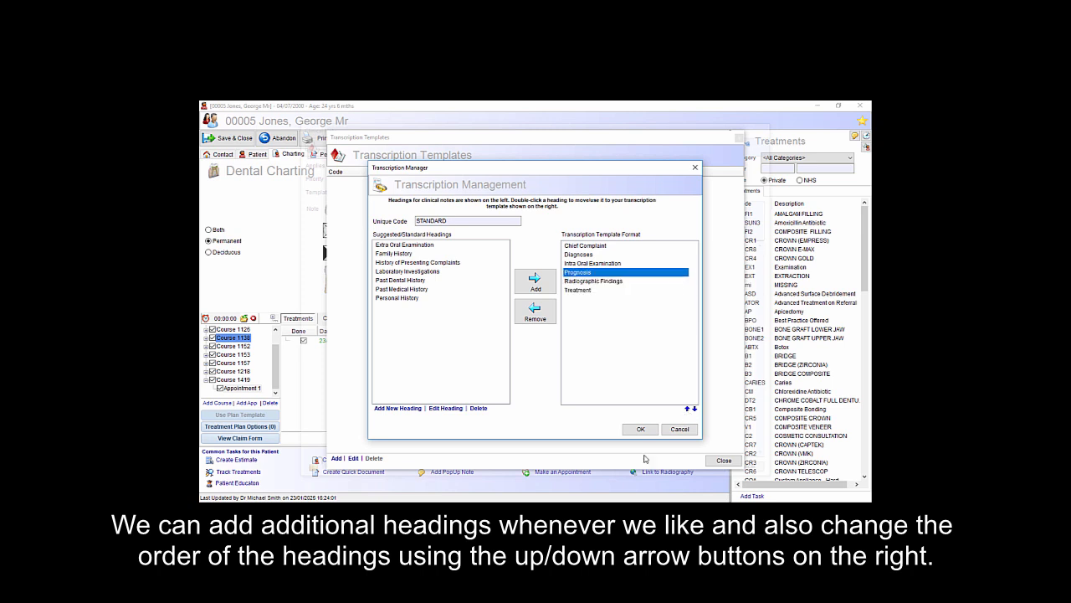
pyautogui.click(604, 265)
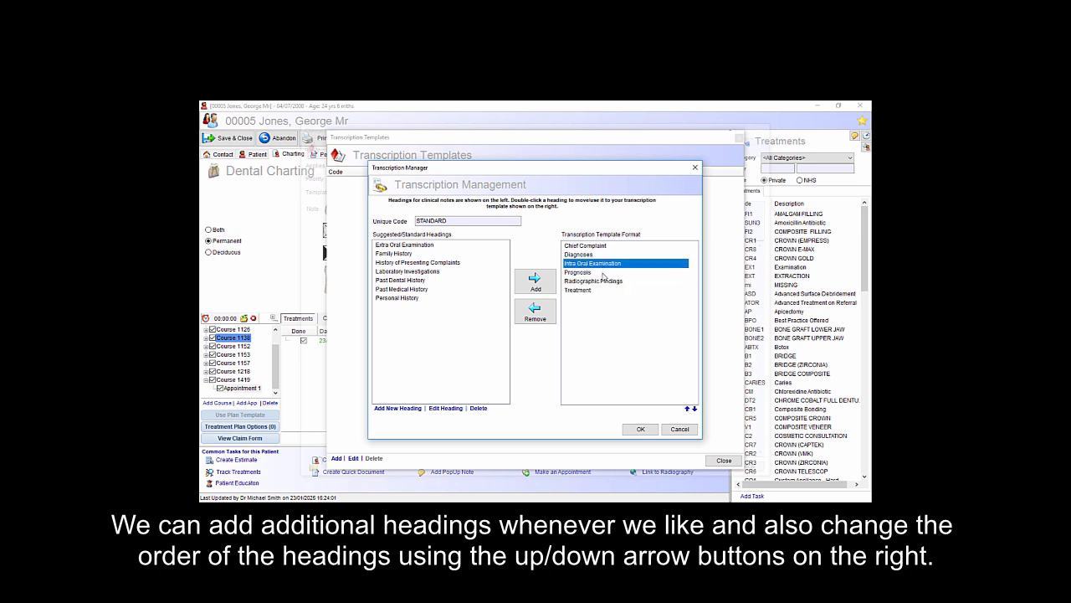
pyautogui.click(606, 276)
pyautogui.click(693, 410)
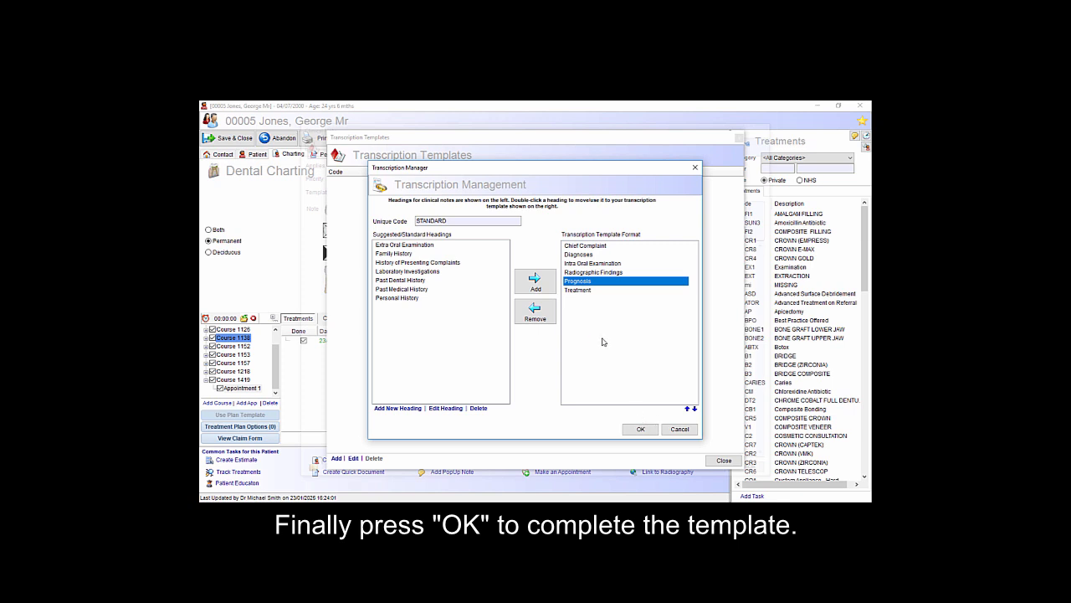
pyautogui.click(640, 429)
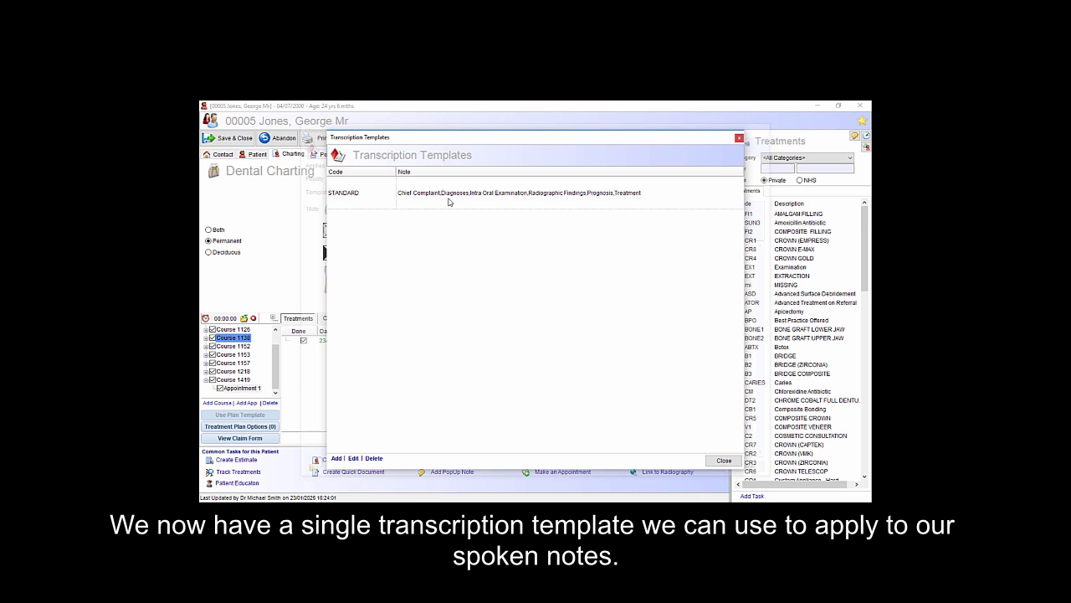
pyautogui.click(725, 462)
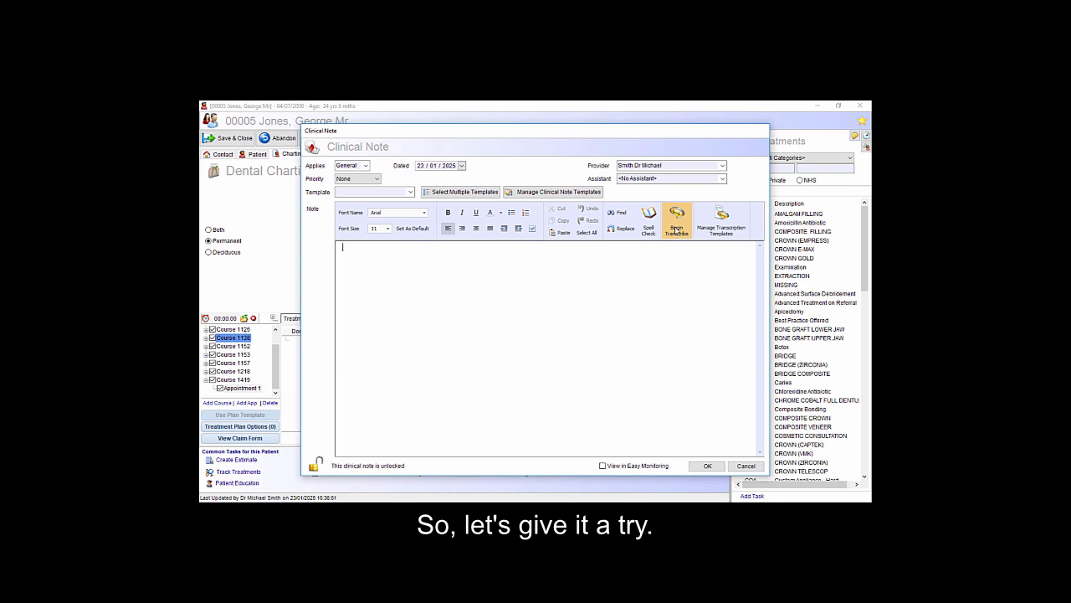
# - Transcribe the spoken examination findings for the new clinical note and apply the STANDARD template to the text
pyautogui.click(676, 222)
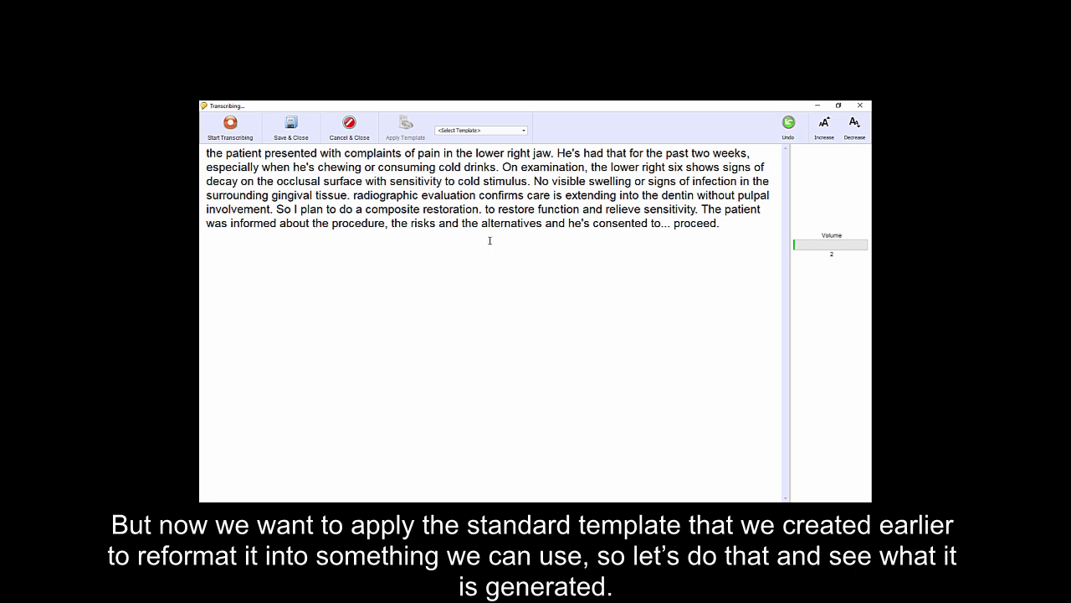
pyautogui.click(524, 131)
pyautogui.click(479, 149)
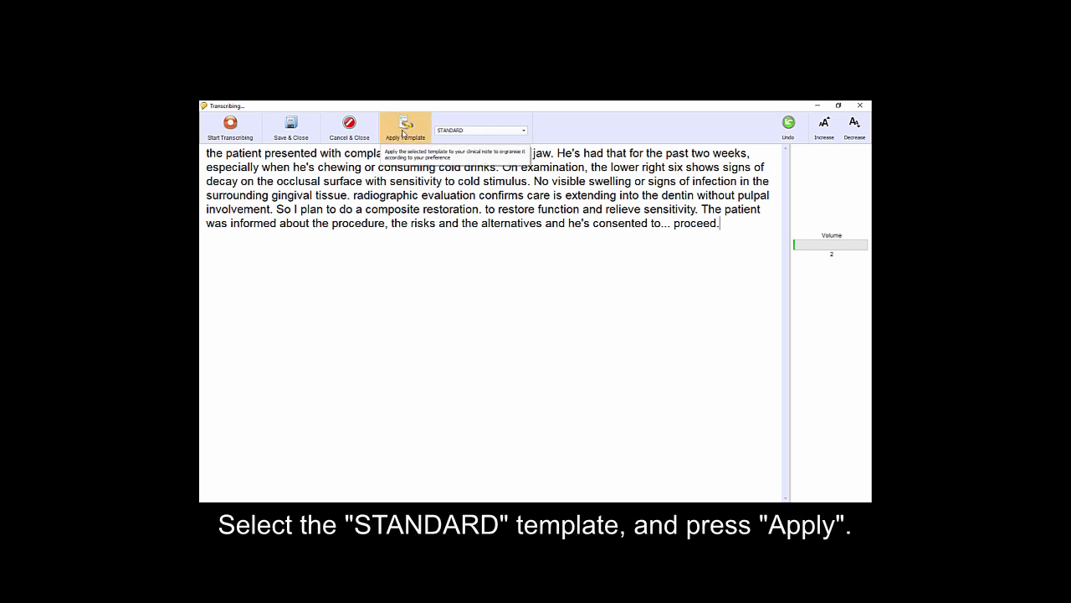
pyautogui.click(403, 134)
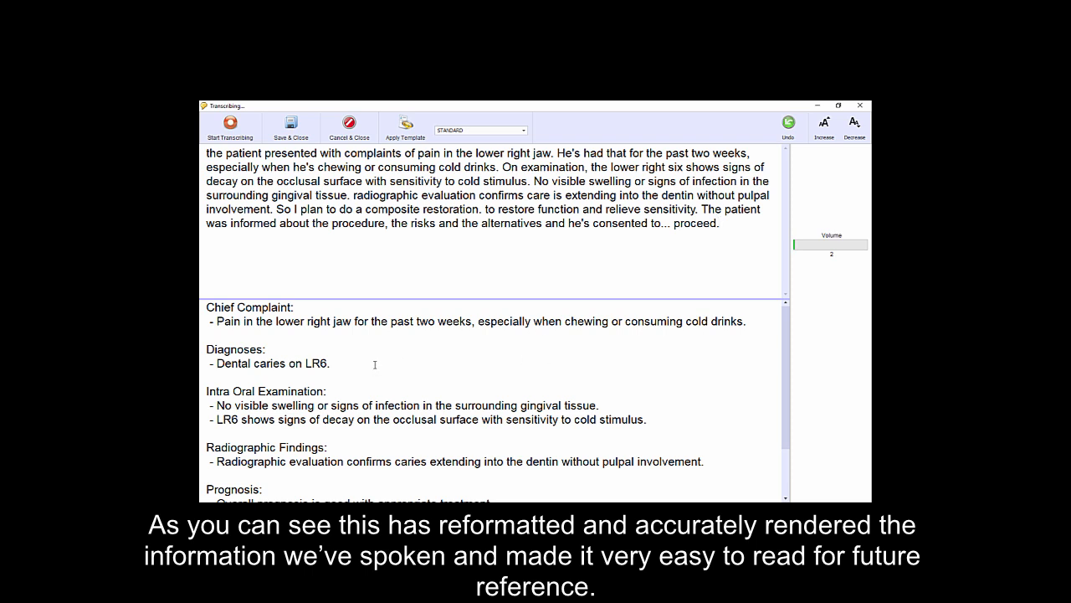
# - Check the formatted transcription through to the Treatment section, transfer it to the clinical note and save the note
pyautogui.scroll(-1, 396, 363)
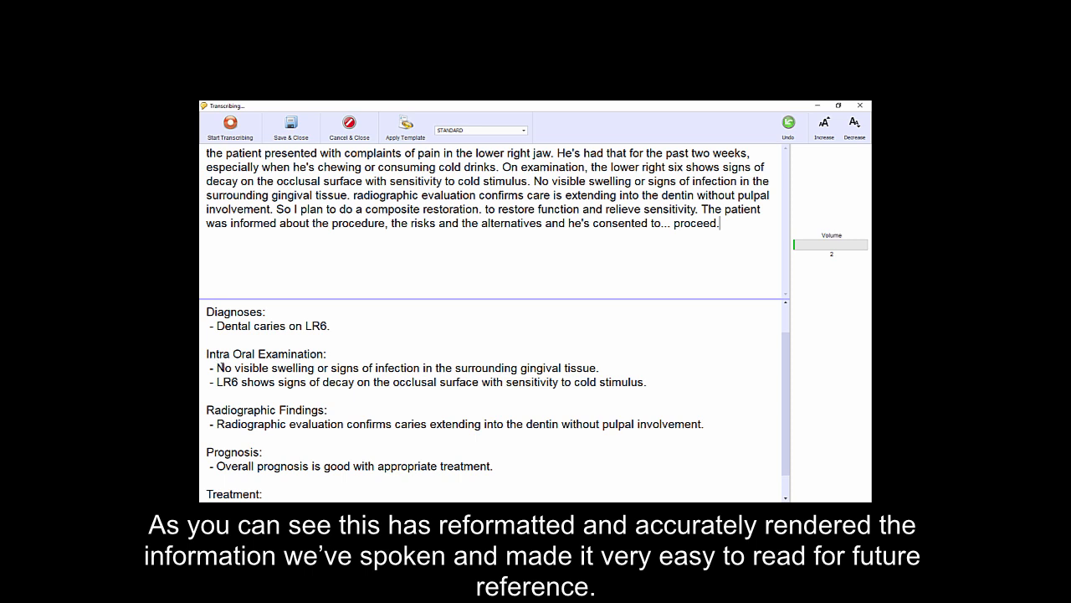
pyautogui.scroll(-1, 473, 404)
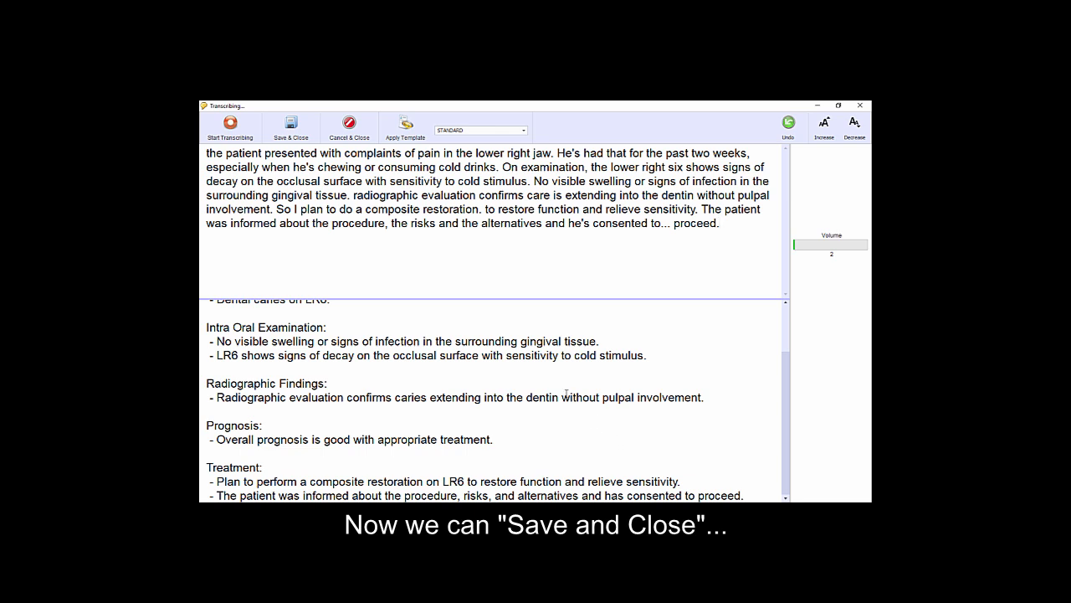
pyautogui.click(290, 126)
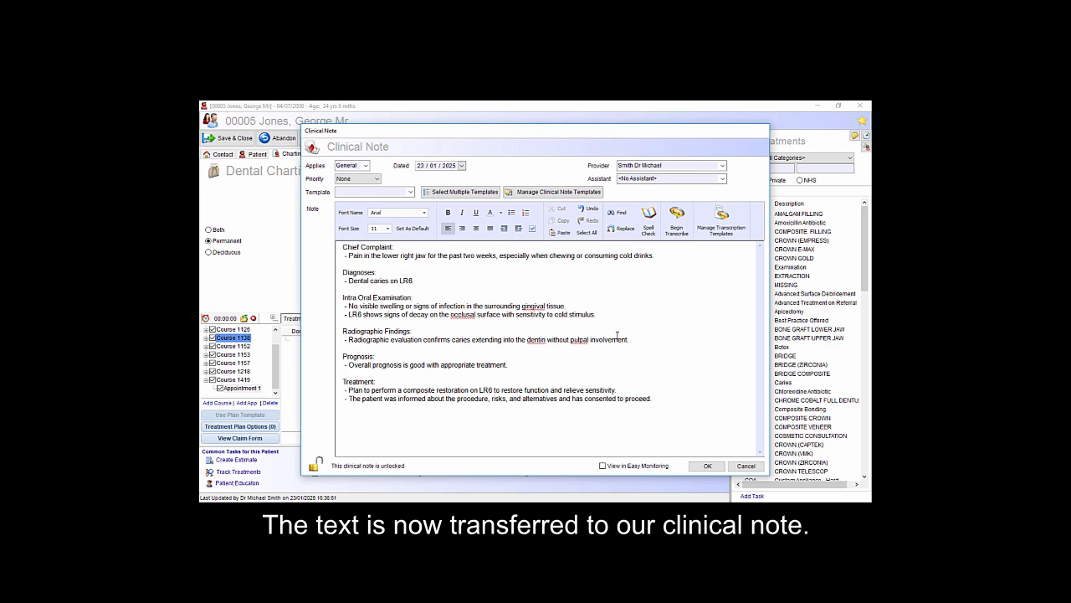
pyautogui.click(708, 466)
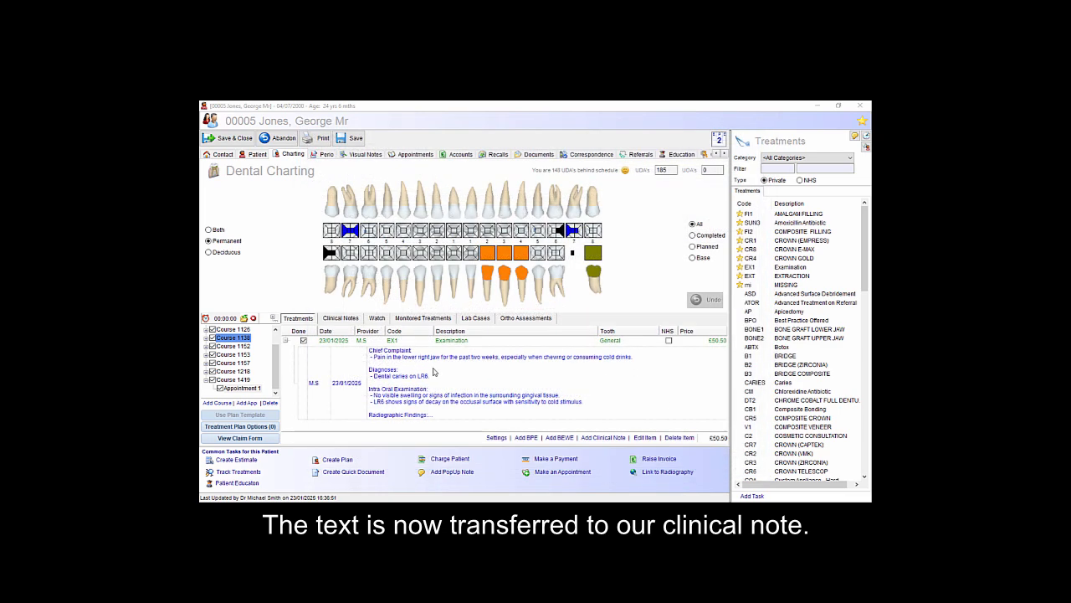
# - Reopen the examination's clinical note and review the original and converted texts in its transcription history, then close the history
pyautogui.click(481, 387)
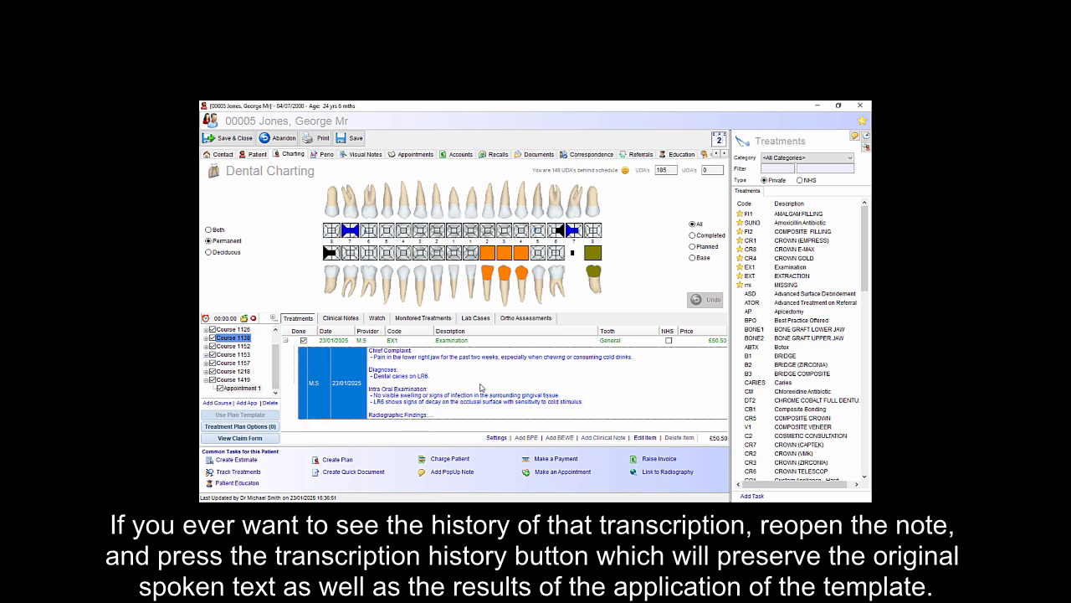
pyautogui.doubleClick(546, 405)
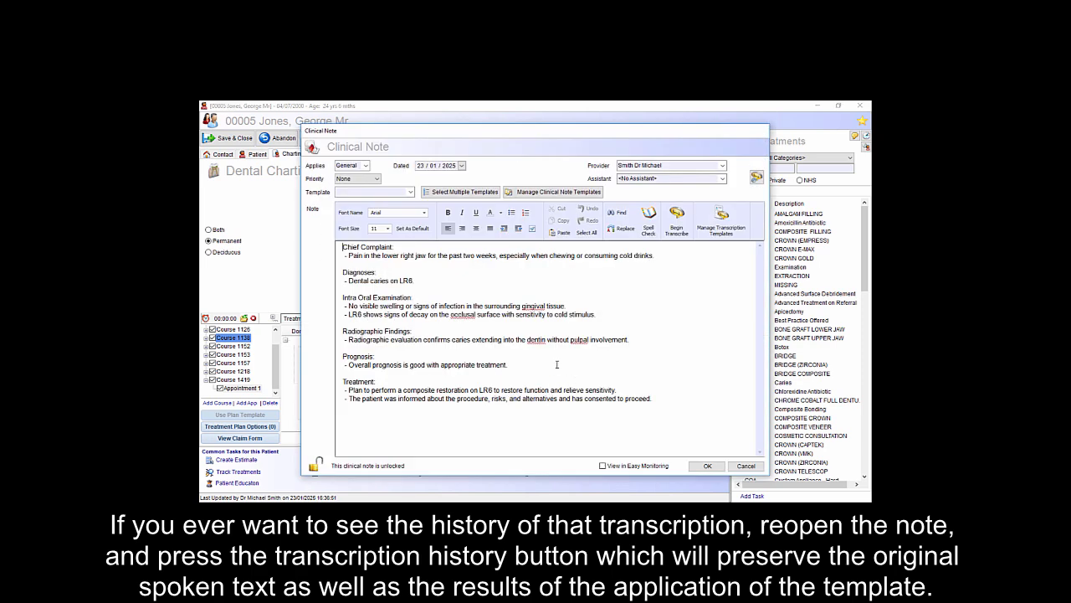
pyautogui.click(758, 179)
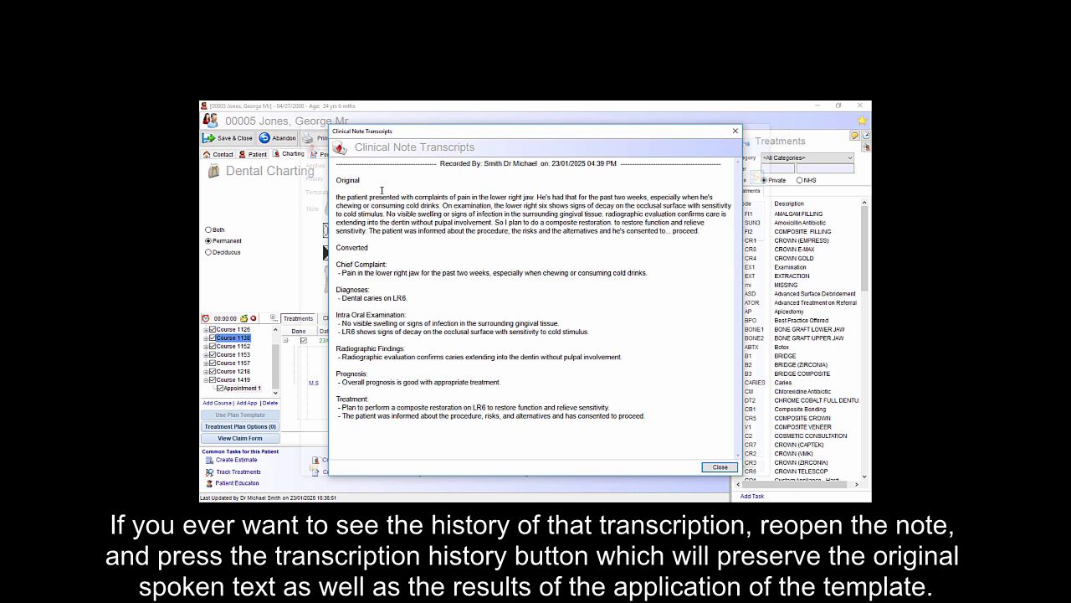
pyautogui.moveTo(336, 179); pyautogui.dragTo(715, 232)
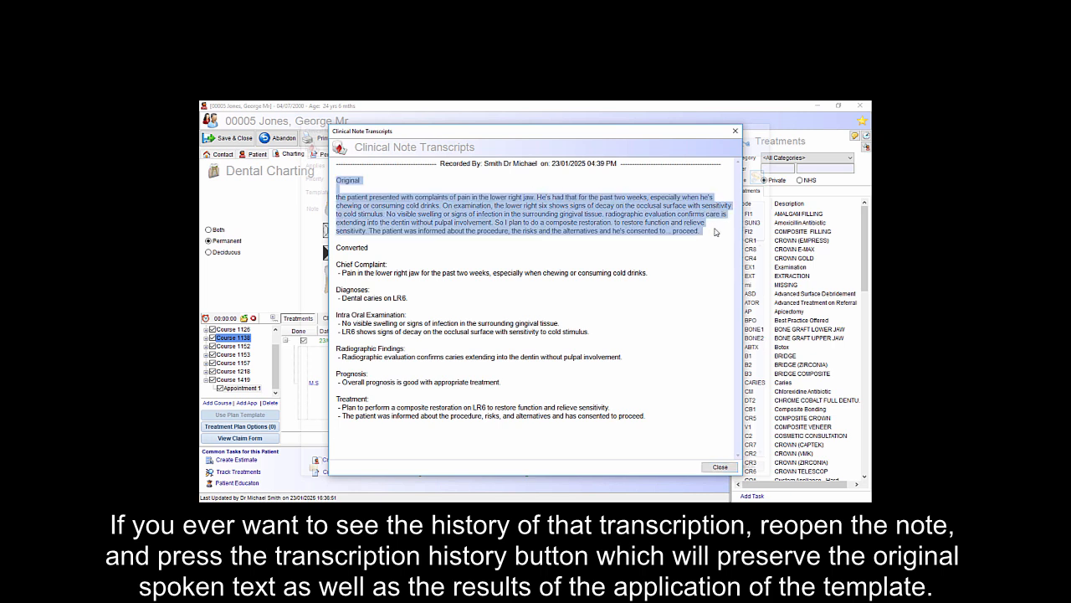
pyautogui.click(715, 232)
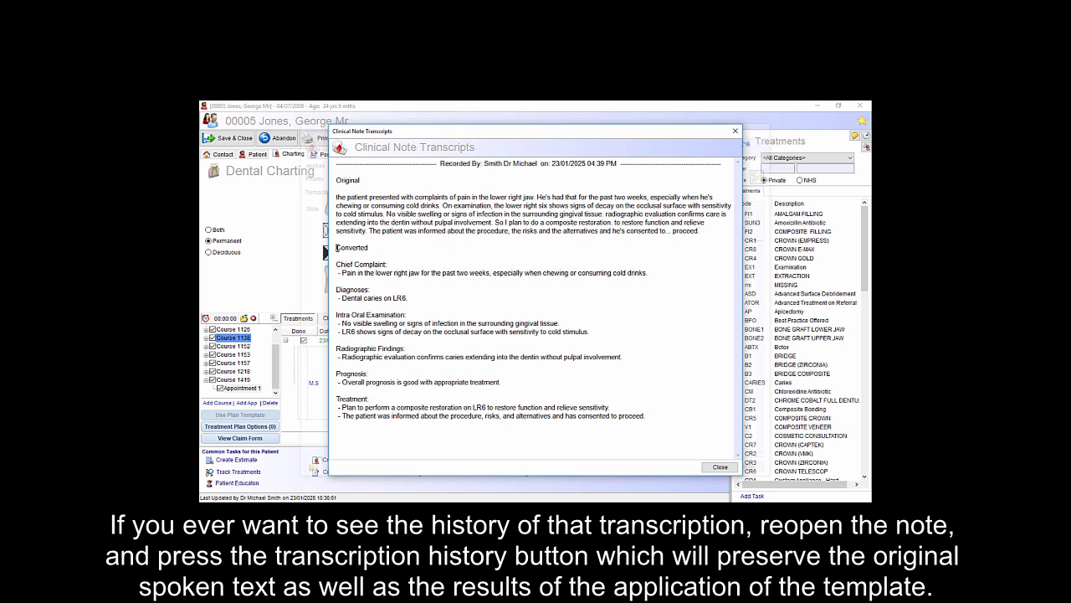
pyautogui.moveTo(336, 246); pyautogui.dragTo(685, 428)
pyautogui.click(685, 428)
pyautogui.click(719, 467)
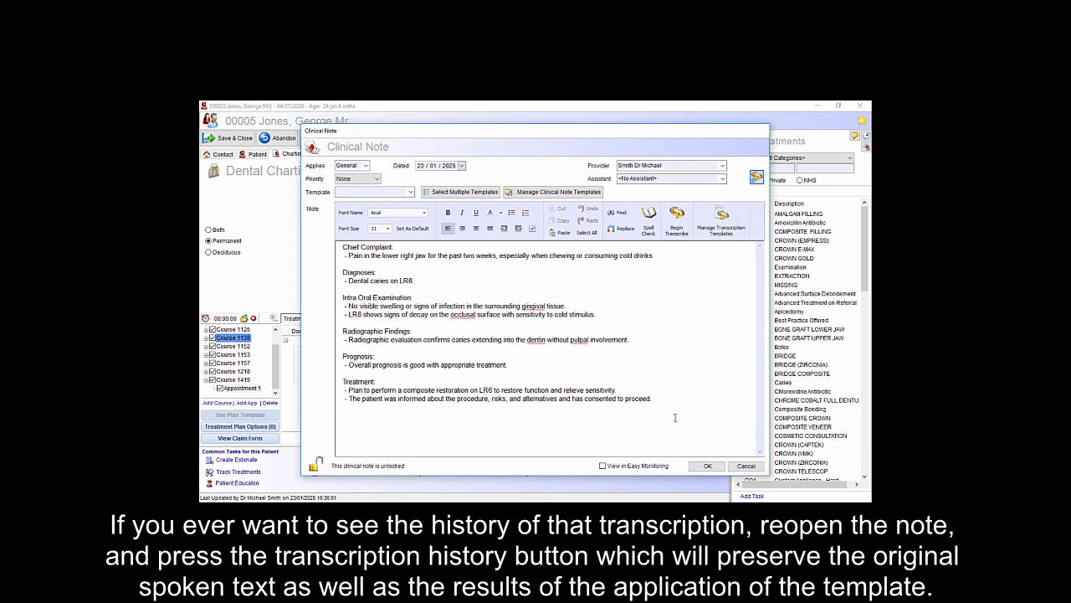